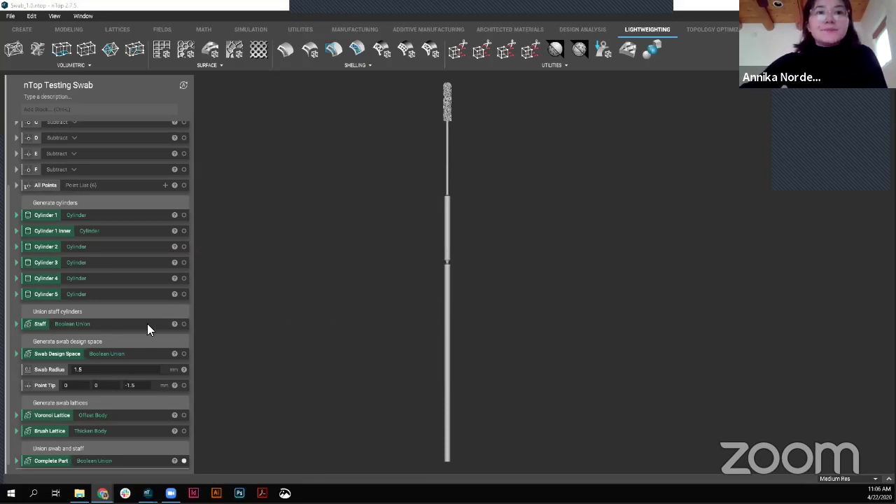
Step: Show only the six All Points swab axis points in the view
scroll(147, 324, "up", 3)
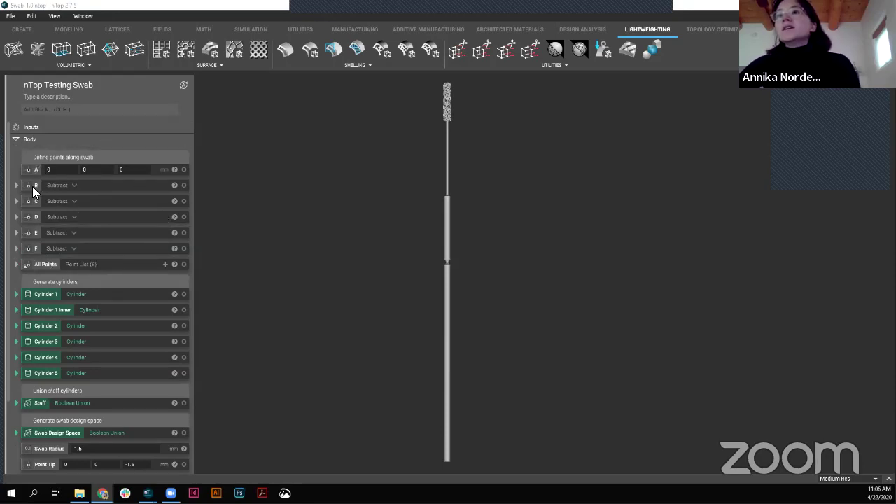
left_click(156, 266)
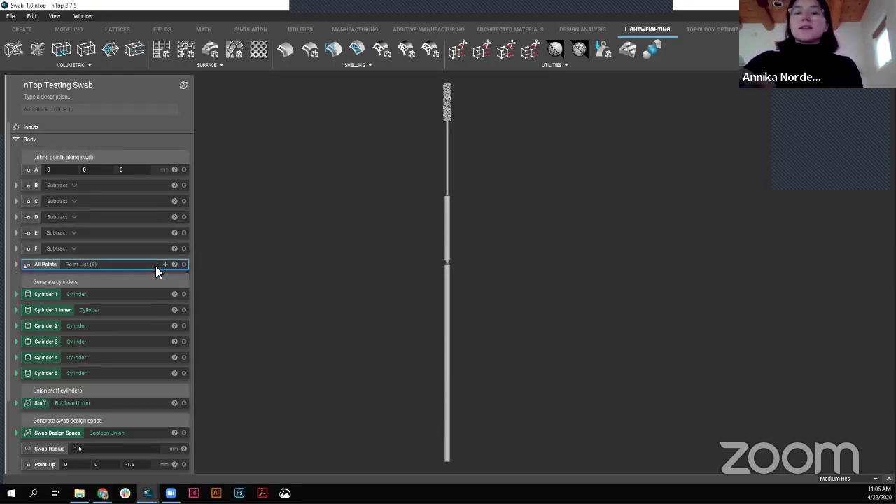
key("space")
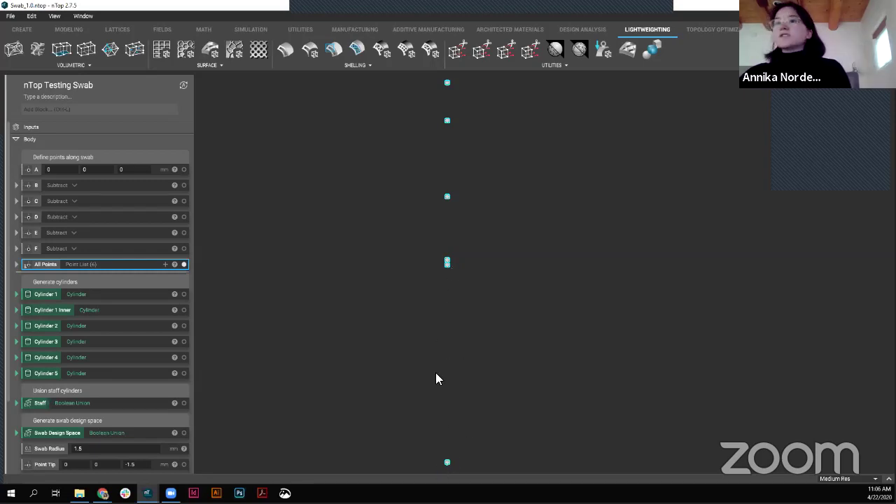
Step: Expand and collapse points B and E to inspect their inputs and operands
left_click(17, 185)
left_click(16, 185)
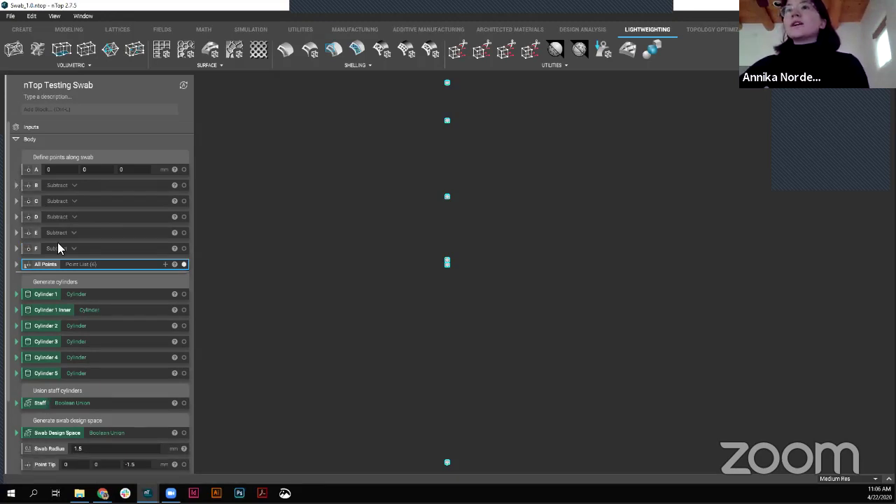
left_click(17, 234)
left_click(17, 233)
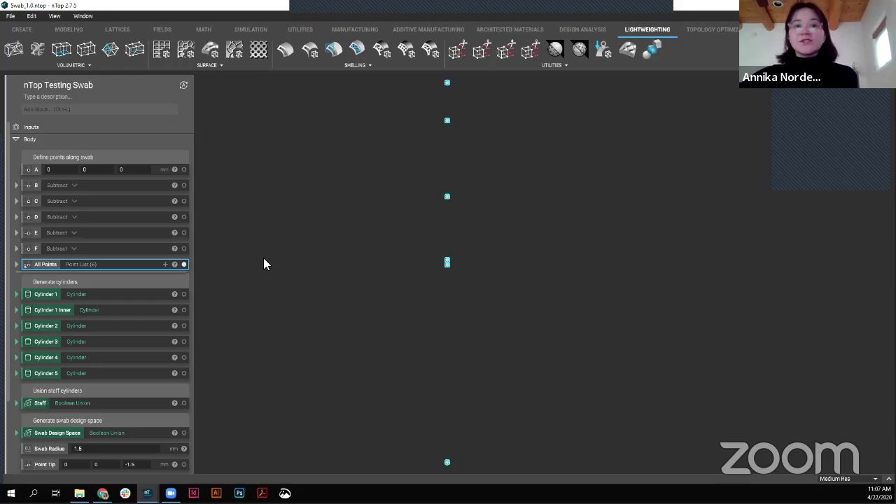
Step: Inspect Cylinder 2's point inputs and its 0.5 radius, leaving them unchanged
scroll(132, 403, "down", 3)
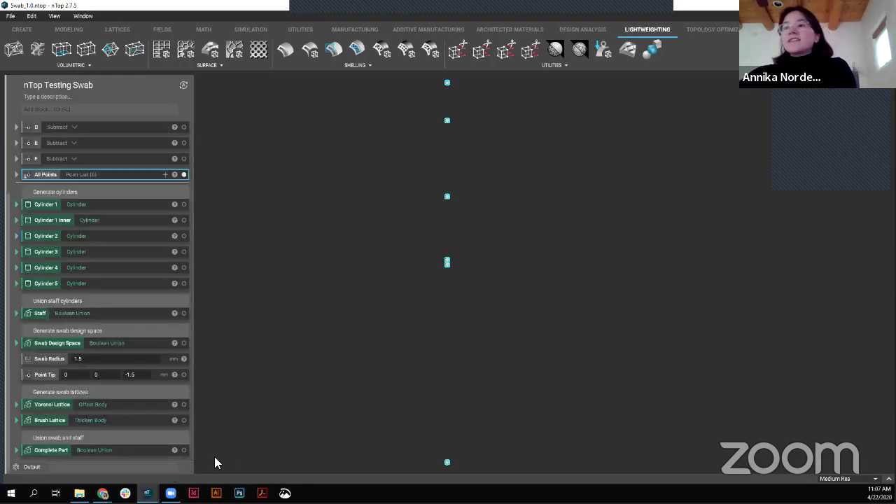
left_click(183, 451)
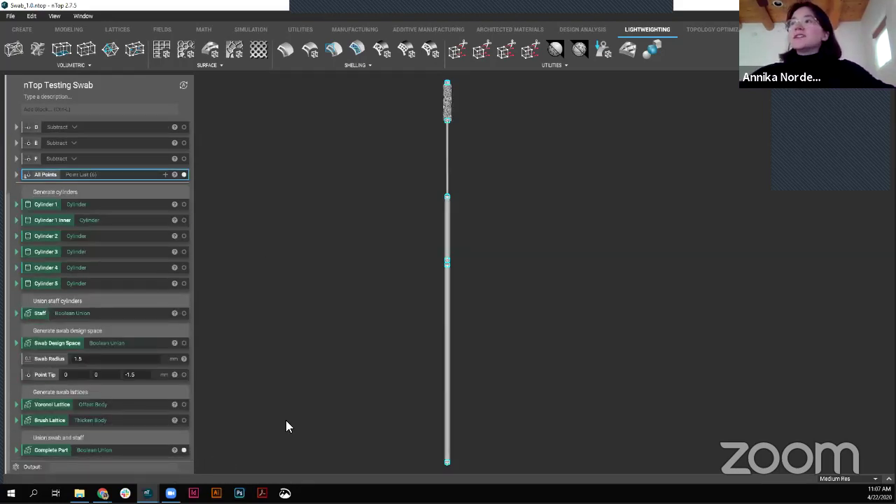
left_click(184, 451)
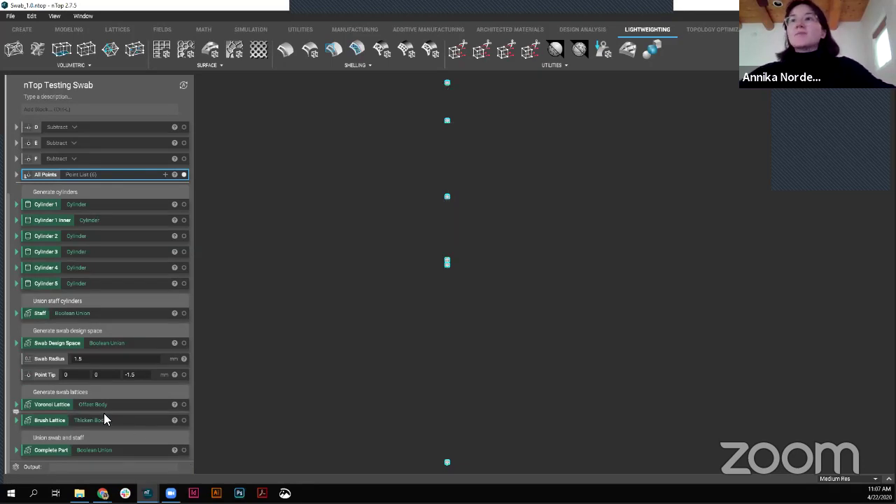
scroll(104, 413, "up", 3)
left_click(16, 327)
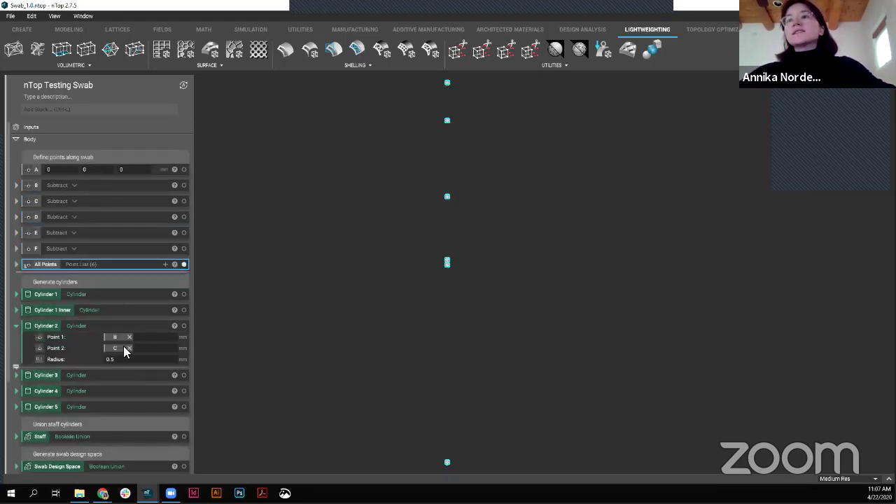
left_click(115, 336)
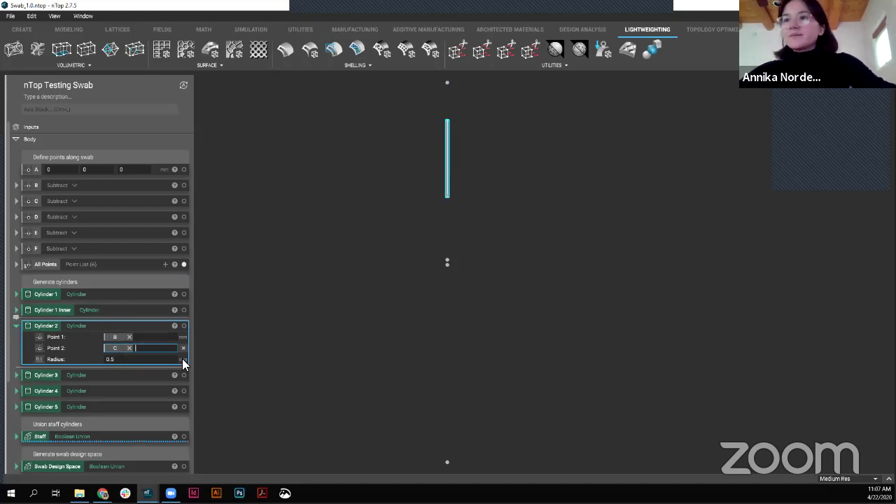
left_click(125, 359)
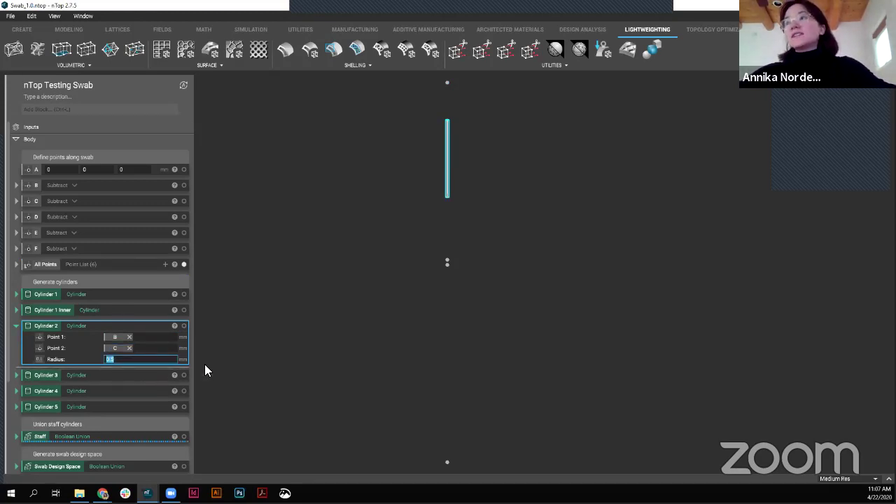
left_click(232, 354)
left_click(25, 326)
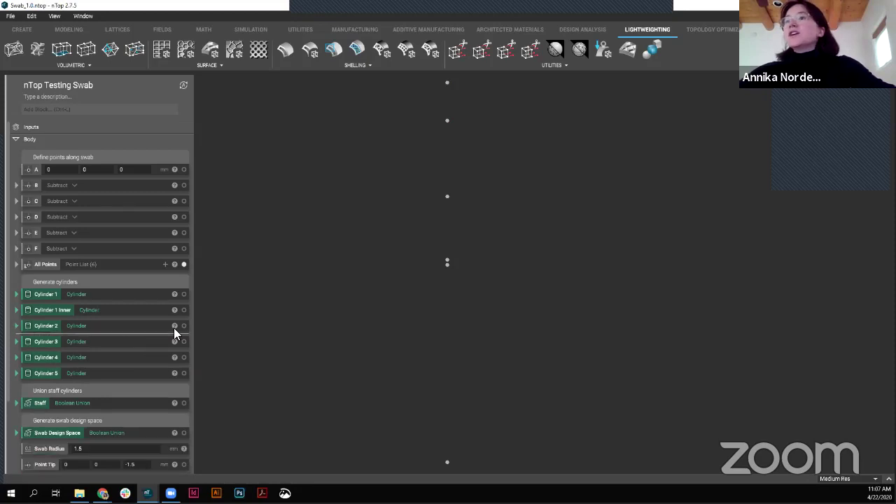
Step: Show Cylinders 5, 3, 2, 1 and 1 Inner to form the swab staff
left_click(183, 373)
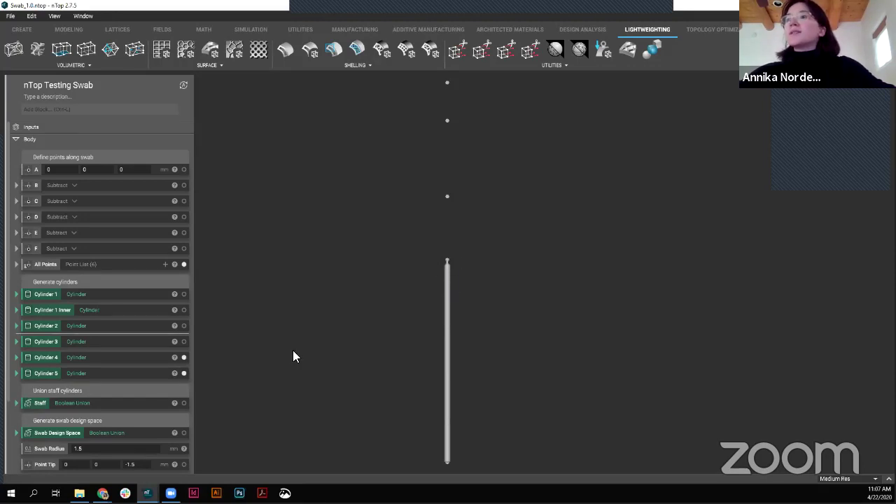
left_click(183, 342)
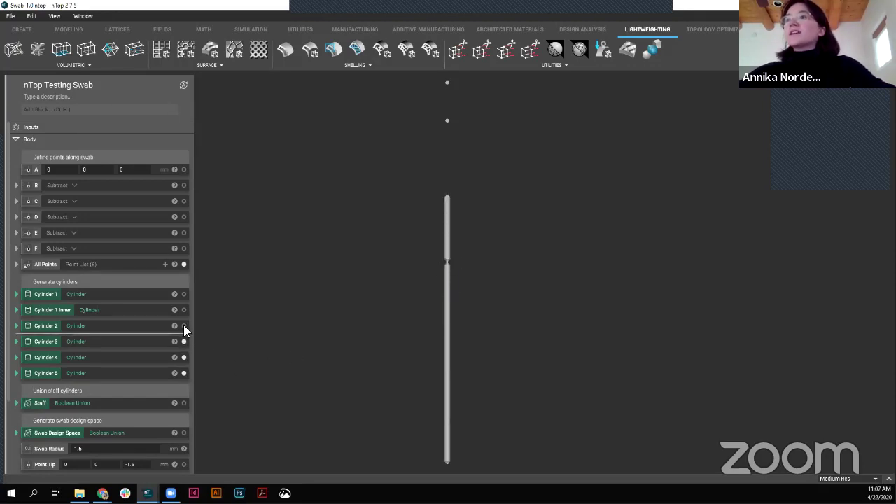
left_click(184, 325)
left_click(184, 295)
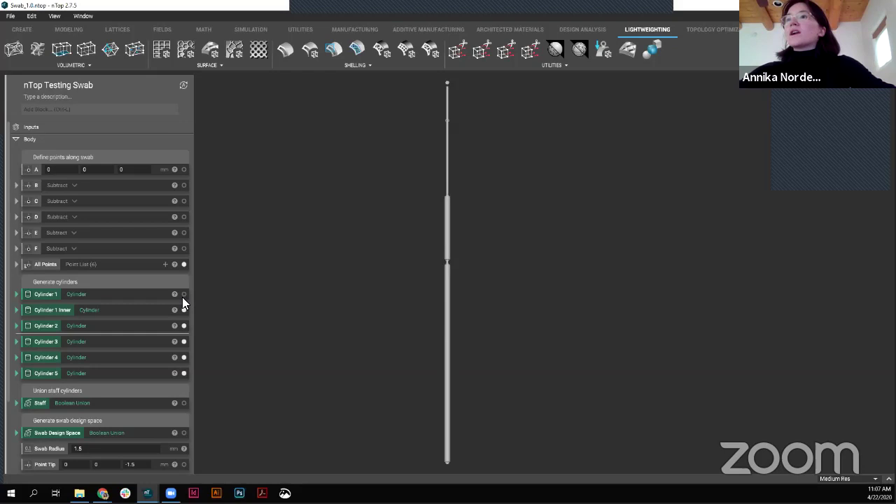
left_click(183, 310)
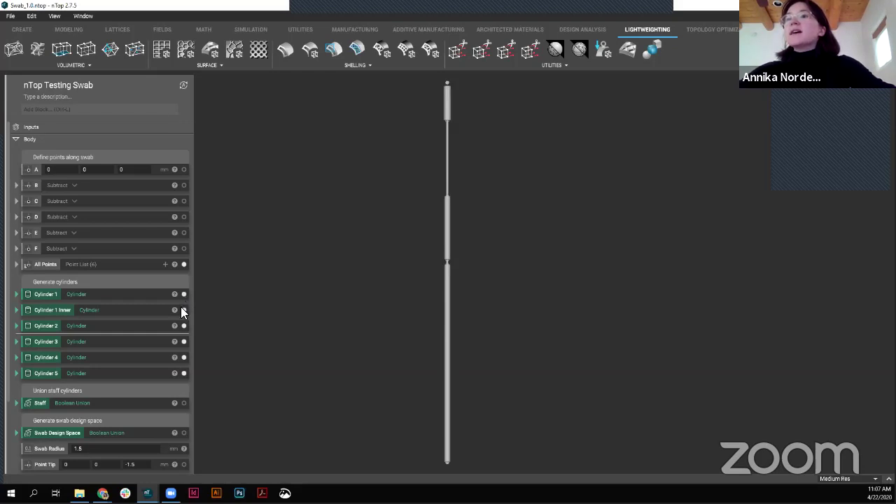
left_click(123, 407)
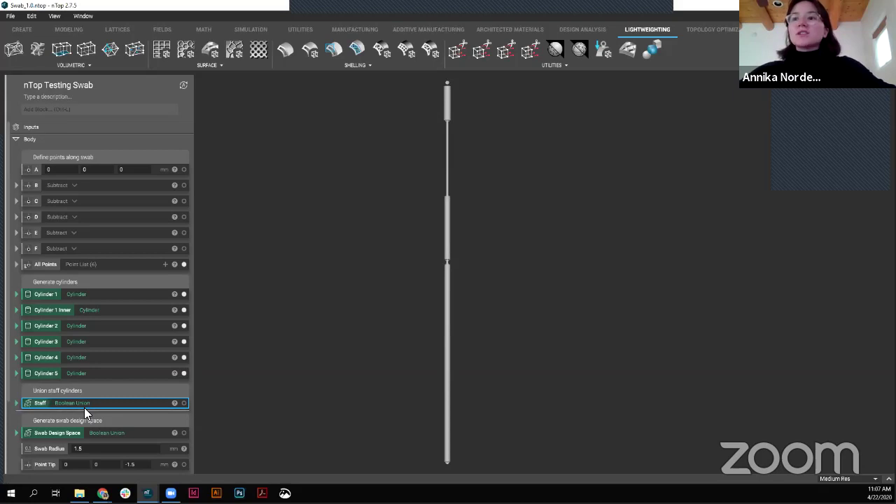
Step: Expand the Staff union and display only its 1.25 mm rounded blend of Cylinders 2–5
left_click(16, 403)
scroll(121, 393, "down", 2)
scroll(121, 394, "up", 1)
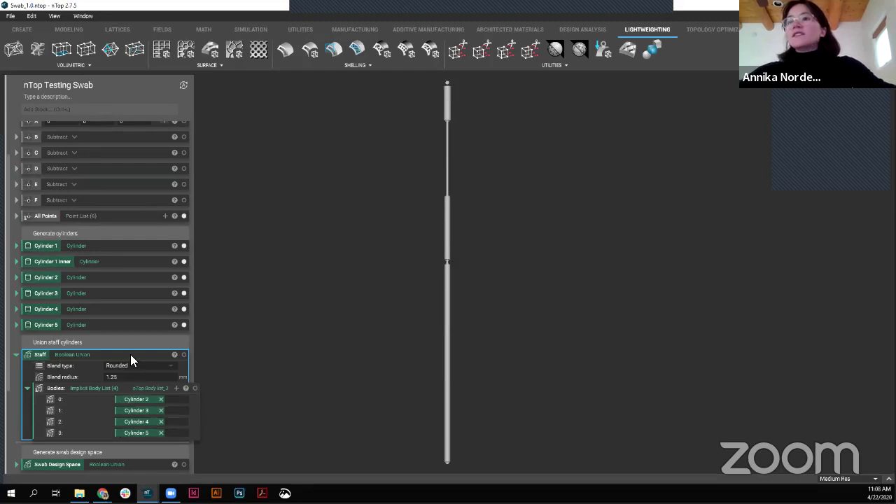
left_click(184, 355)
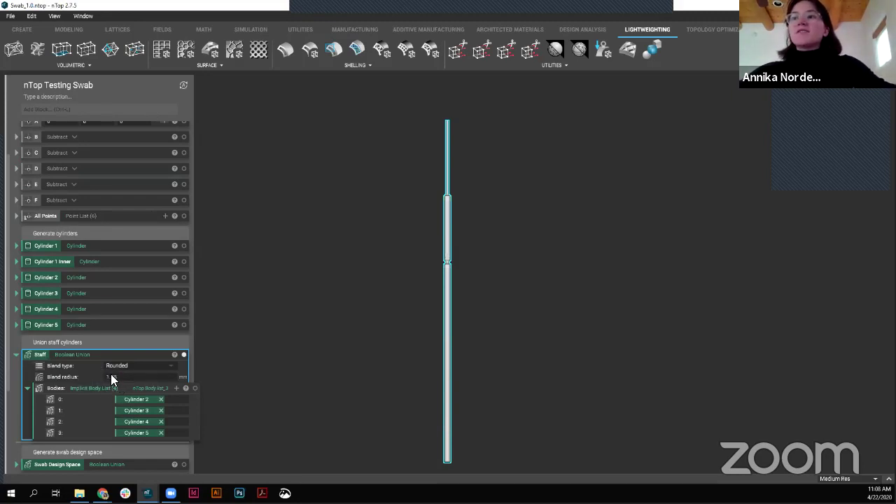
Step: Collapse the Staff union and display the Swab Design Space instead
scroll(450, 253, "up", 5)
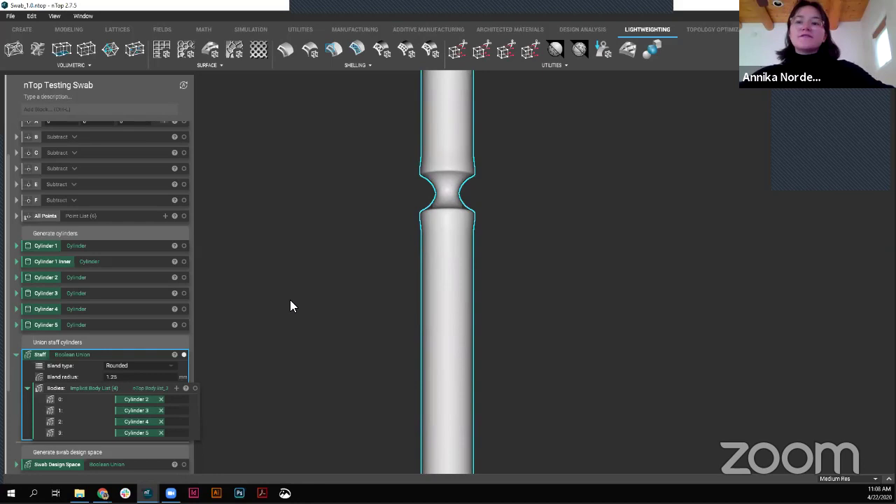
left_click(16, 355)
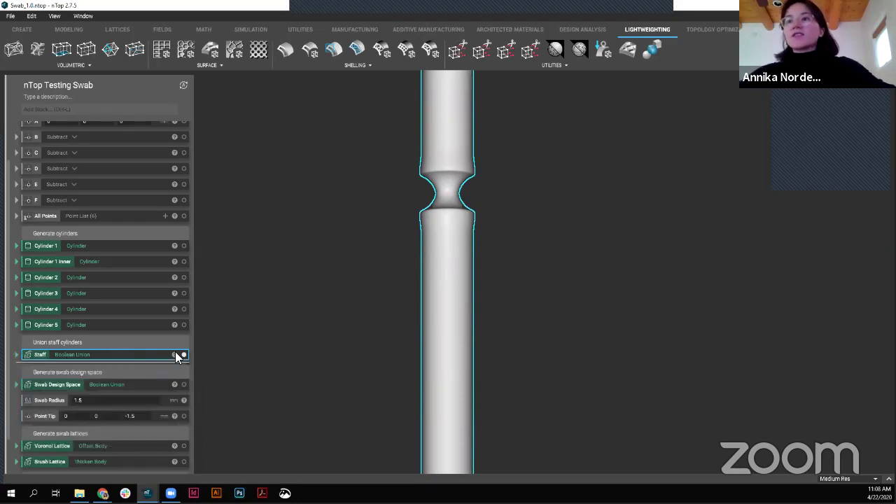
left_click(119, 386)
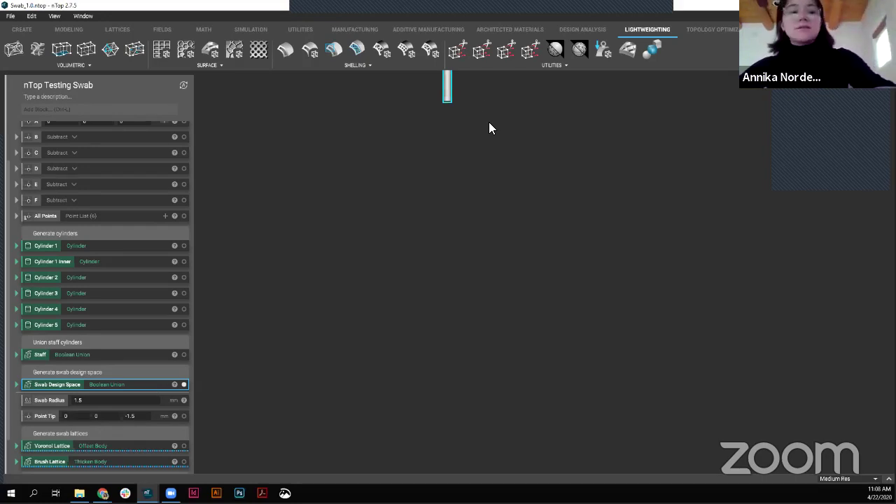
Step: Frame the Swab Design Space and preview its sphere tip alone, then the whole space
key("f")
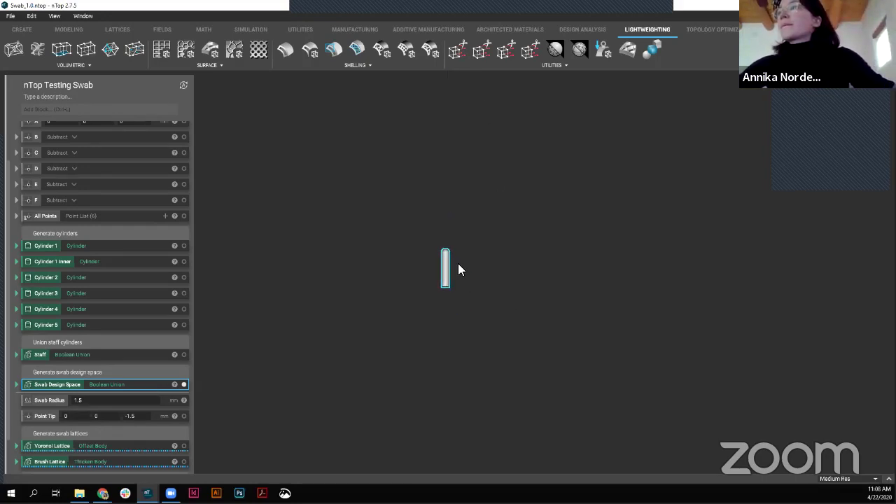
scroll(457, 266, "up", 2)
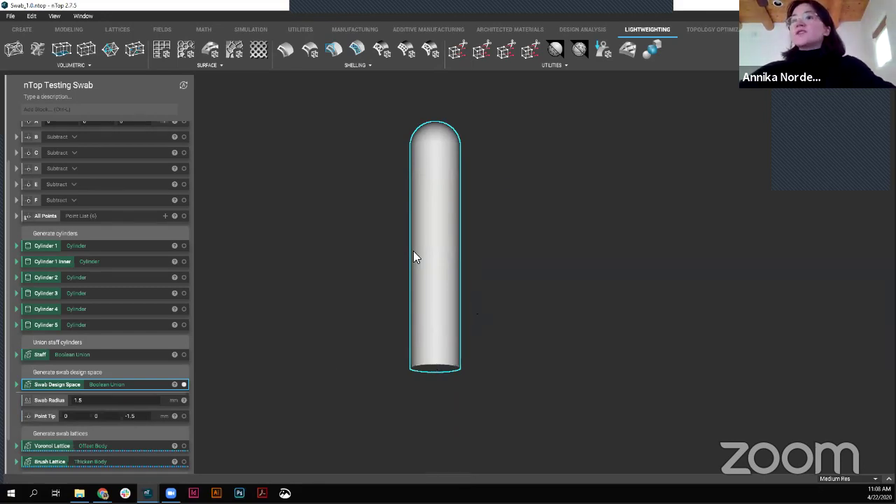
left_click(16, 385)
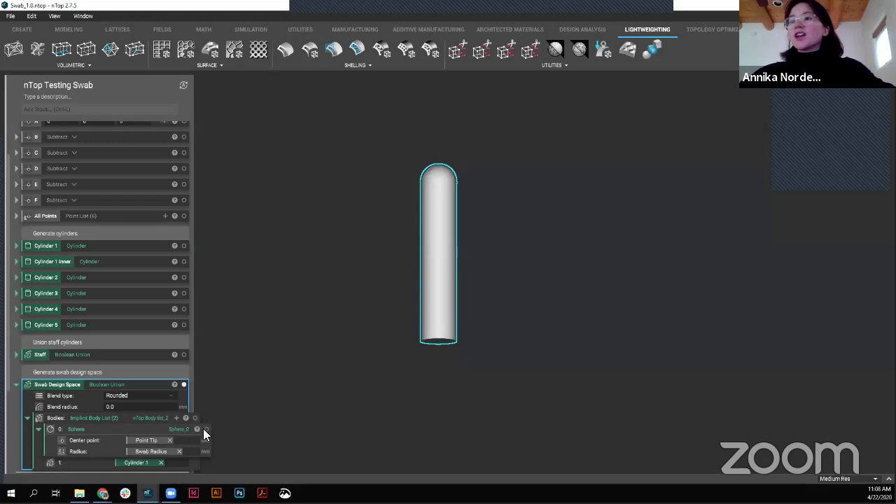
left_click(206, 429)
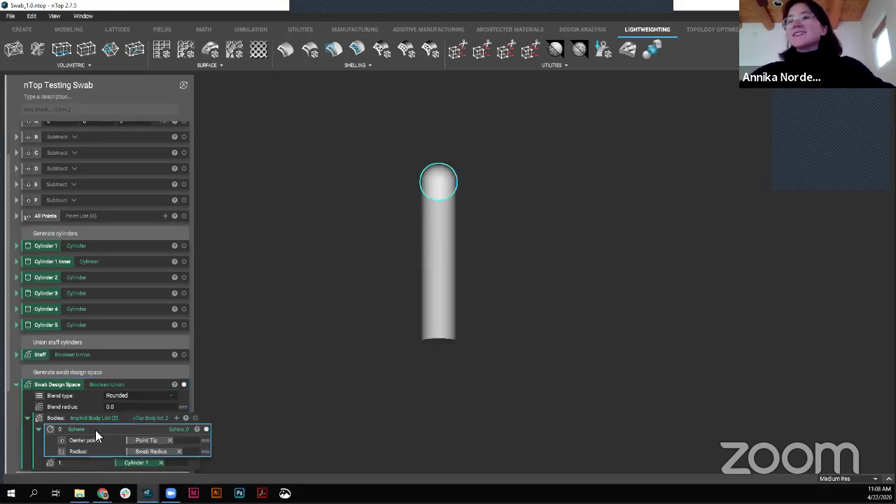
left_click(128, 380)
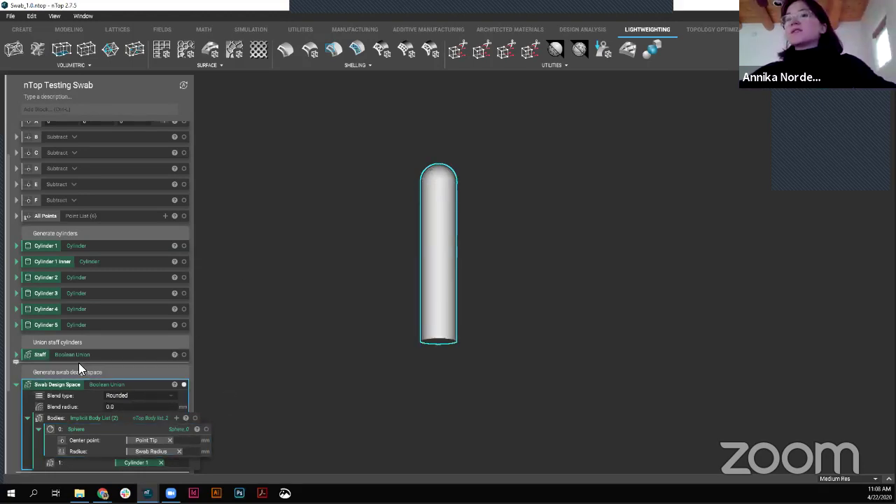
Step: Check the 1.5 mm Swab Radius, collapse Swab Design Space and expand Voronoi Lattice
scroll(78, 364, "down", 3)
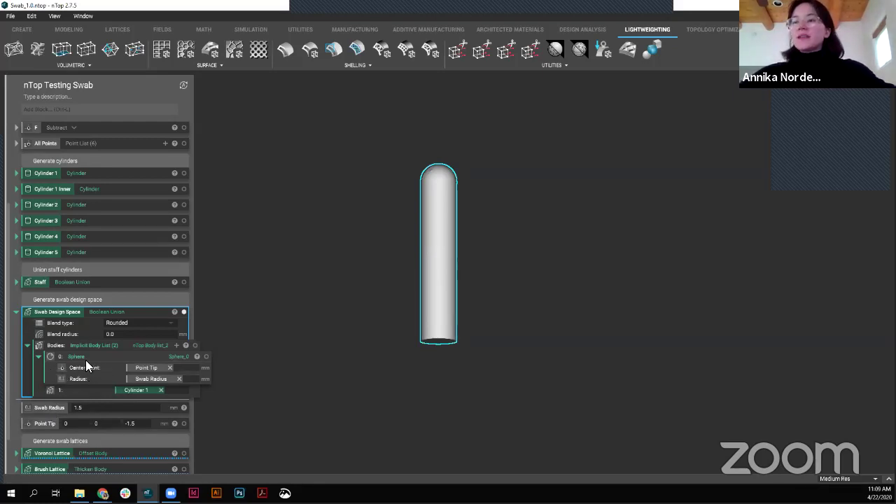
double_click(93, 407)
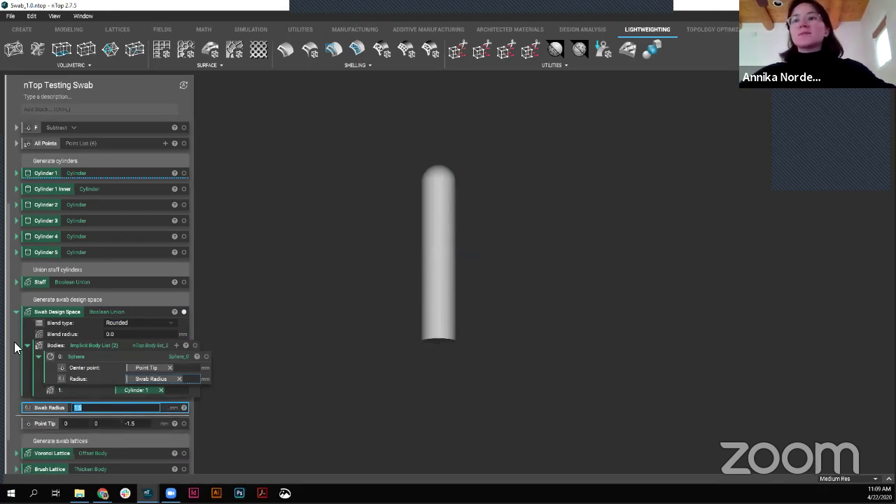
left_click(16, 311)
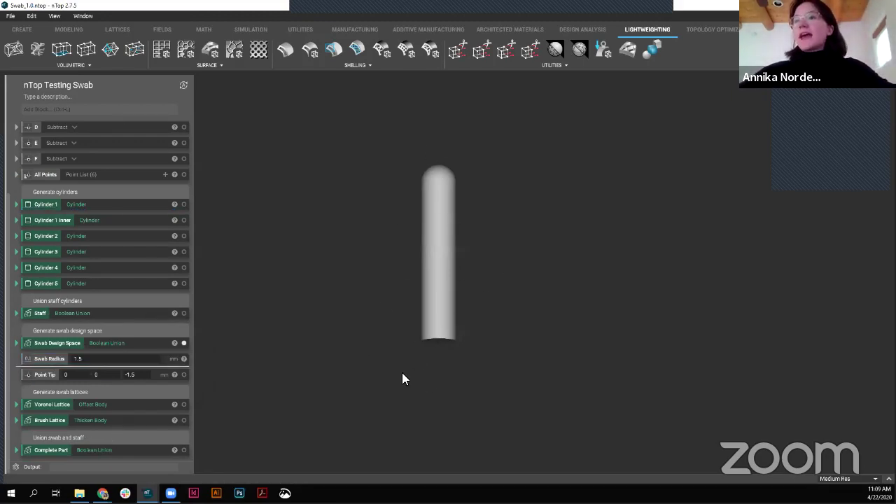
left_click(18, 405)
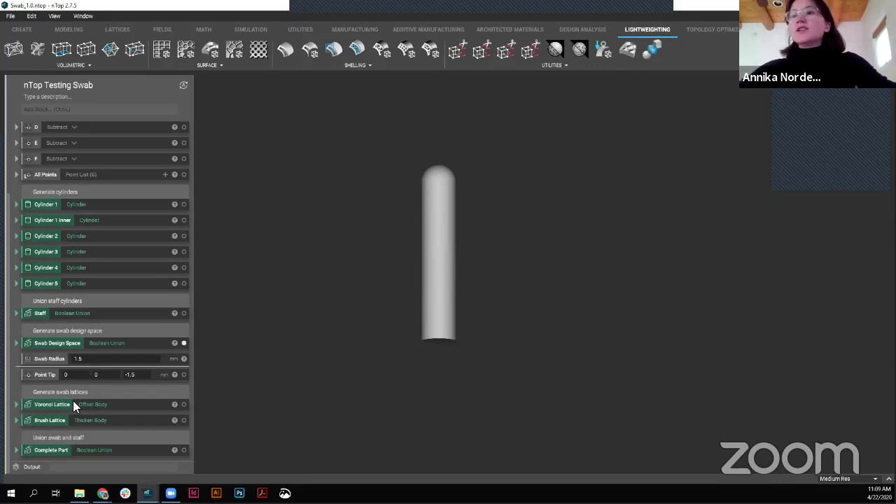
scroll(182, 363, "down", 2)
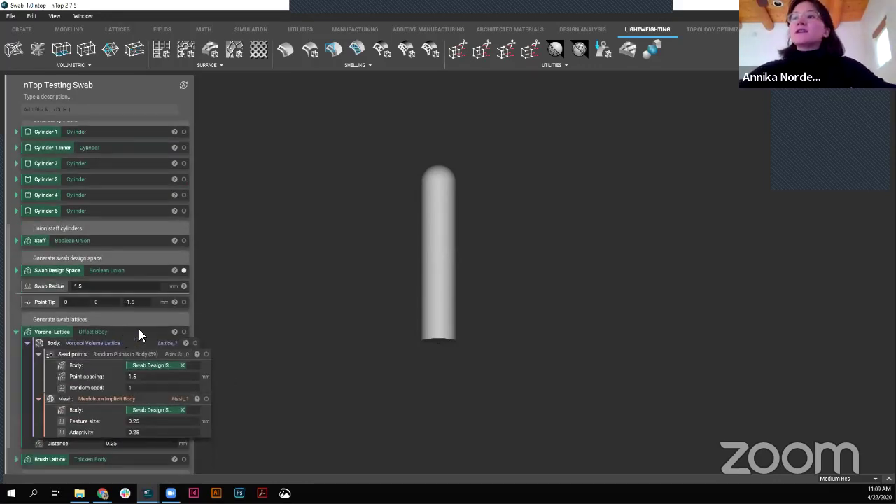
left_click(179, 342)
left_click(184, 332)
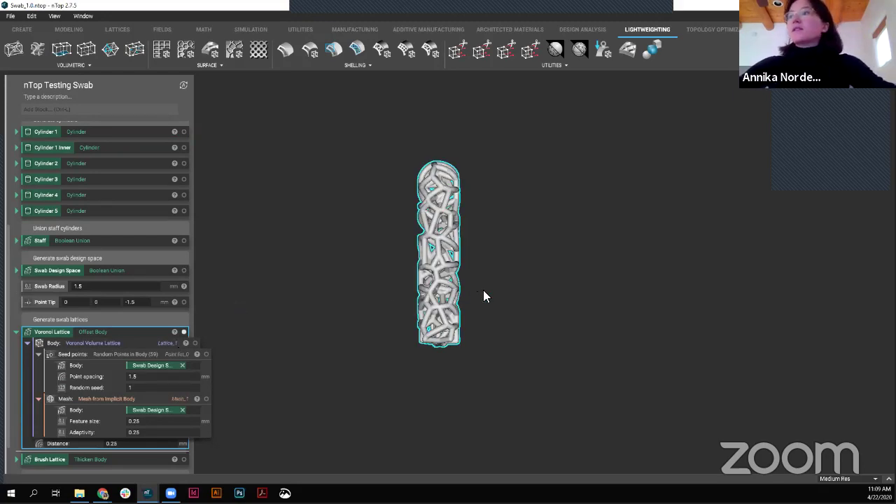
scroll(468, 284, "up", 5)
scroll(468, 283, "down", 3)
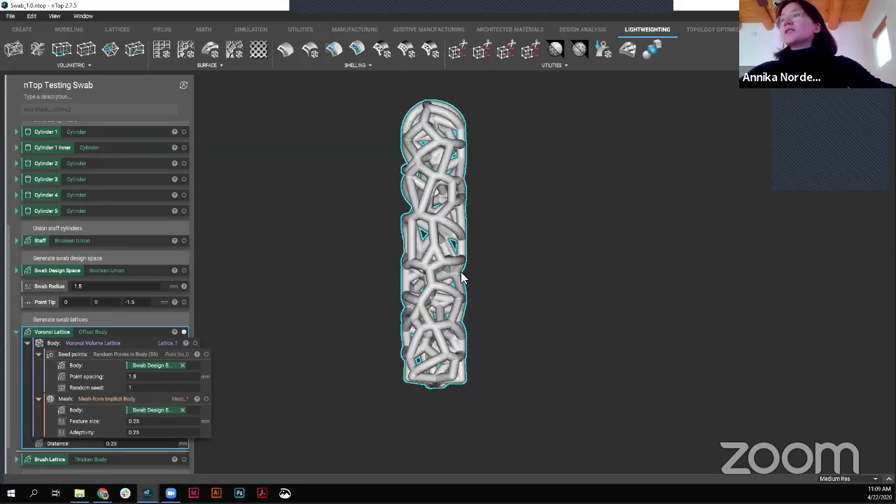
right_click_drag(451, 317, 530, 231)
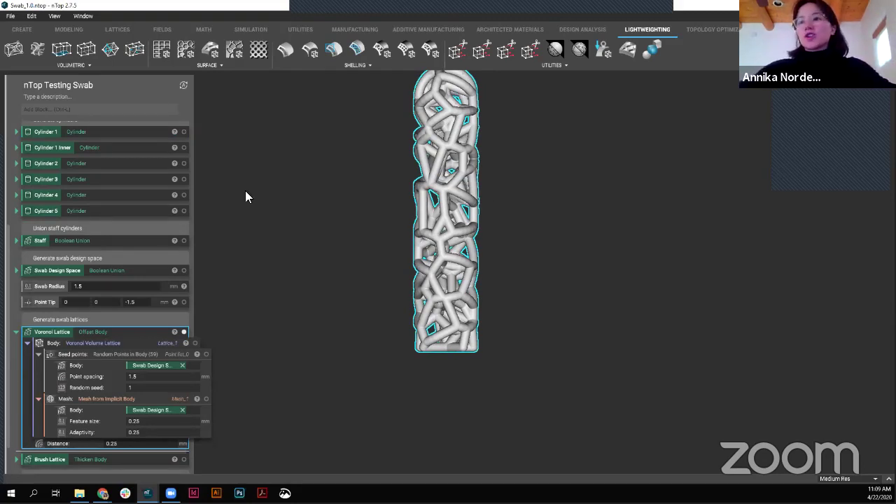
left_click(108, 272)
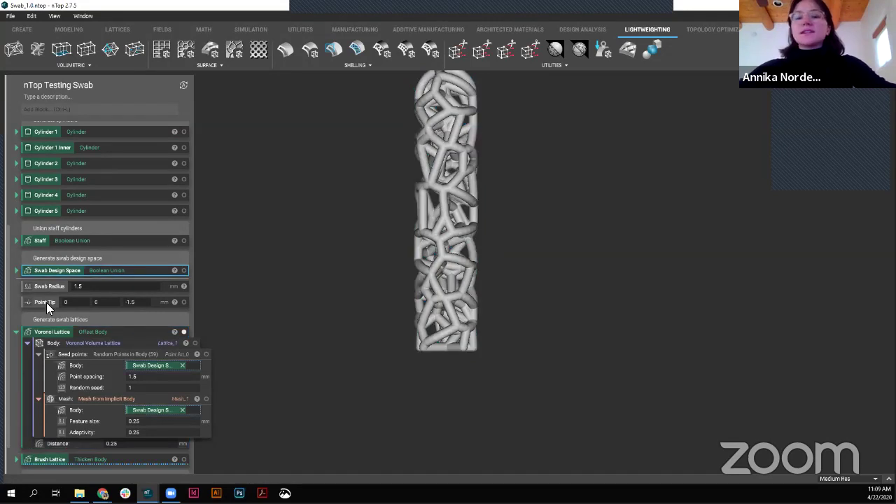
left_click(183, 271)
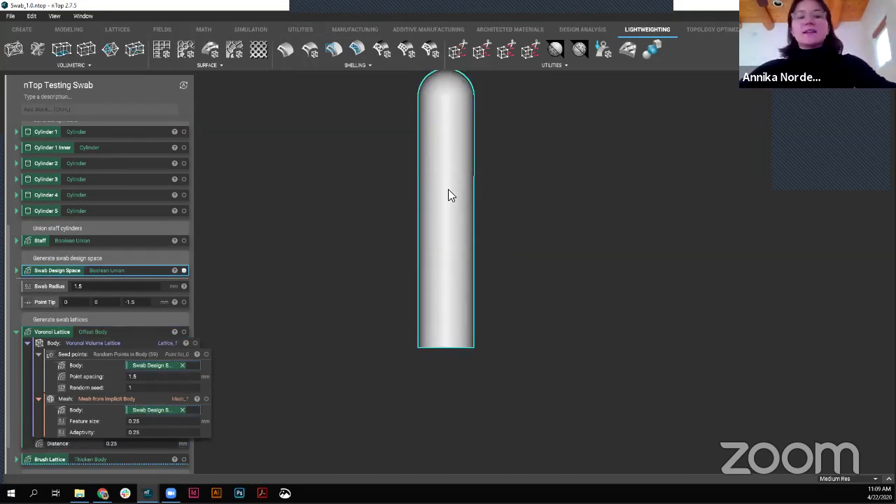
middle_click_drag(449, 189, 458, 282)
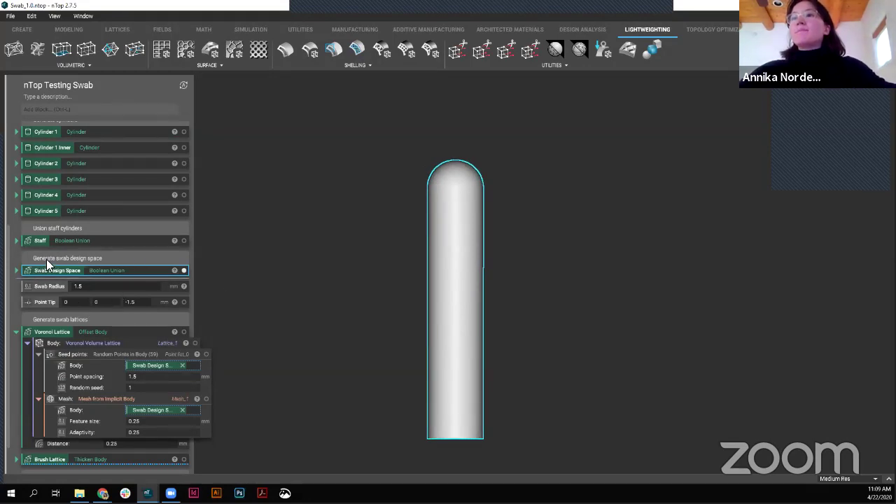
left_click(168, 360)
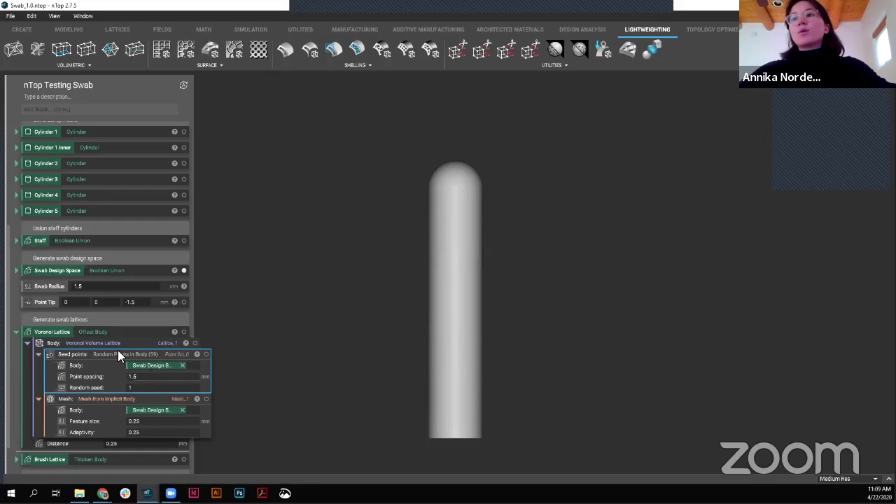
left_click(205, 355)
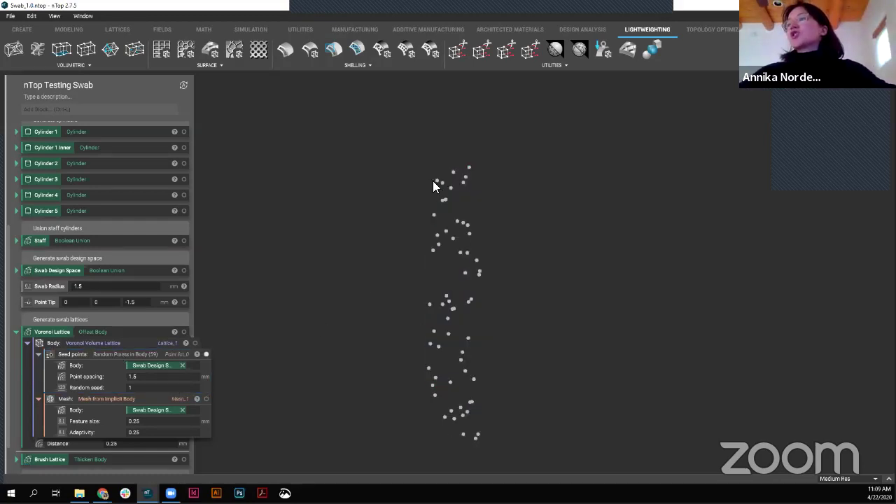
left_click(146, 353)
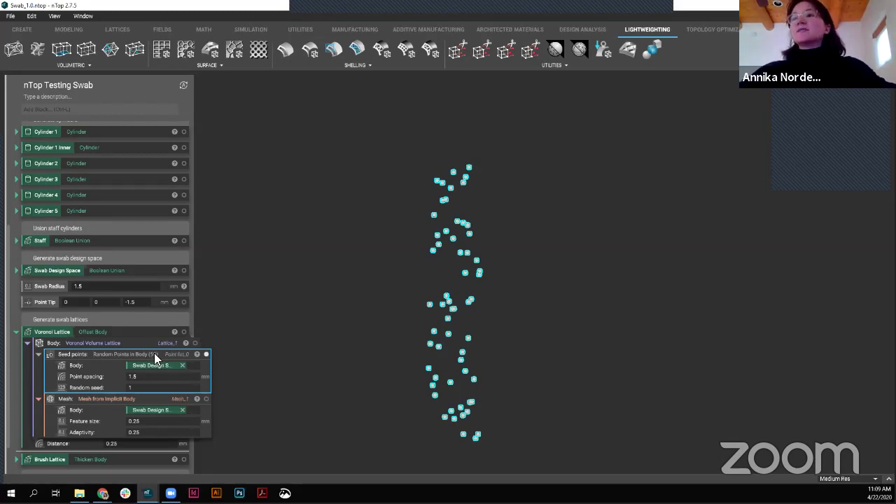
left_click(134, 398)
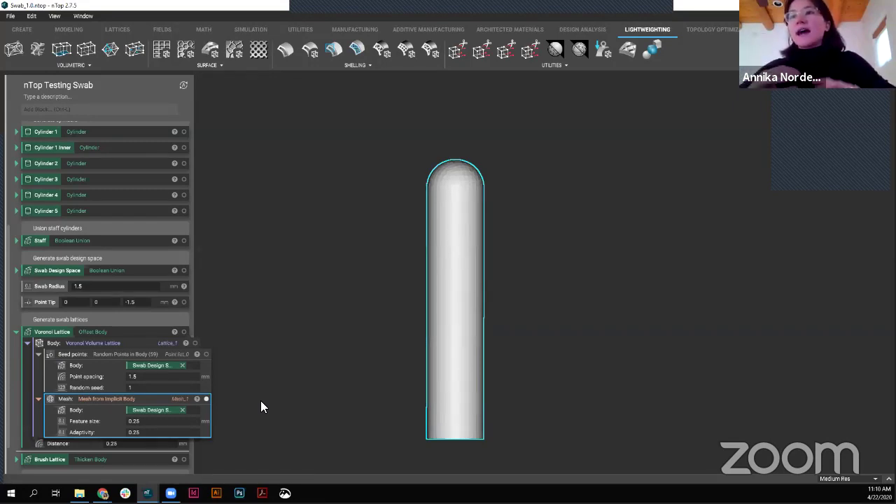
Step: Display the wireframe Voronoi volume lattice body filling the swab head
left_click(101, 342)
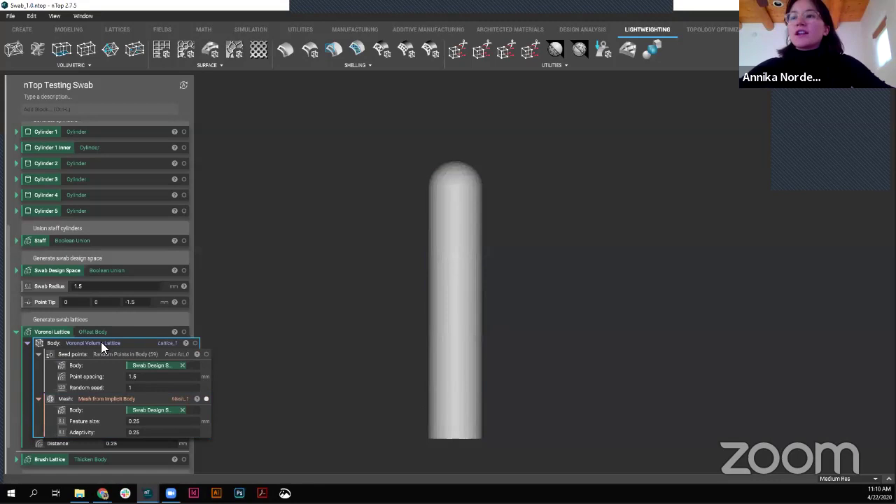
left_click(119, 353)
left_click(133, 343)
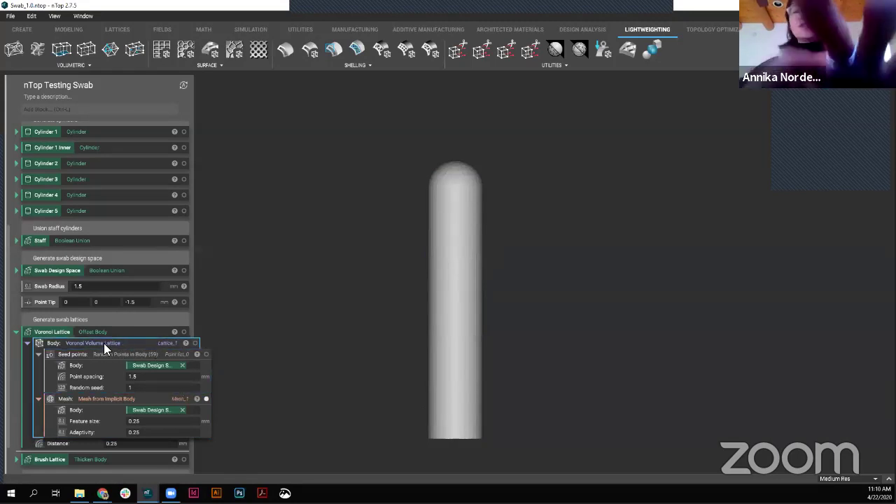
left_click(530, 325)
scroll(464, 311, "up", 10)
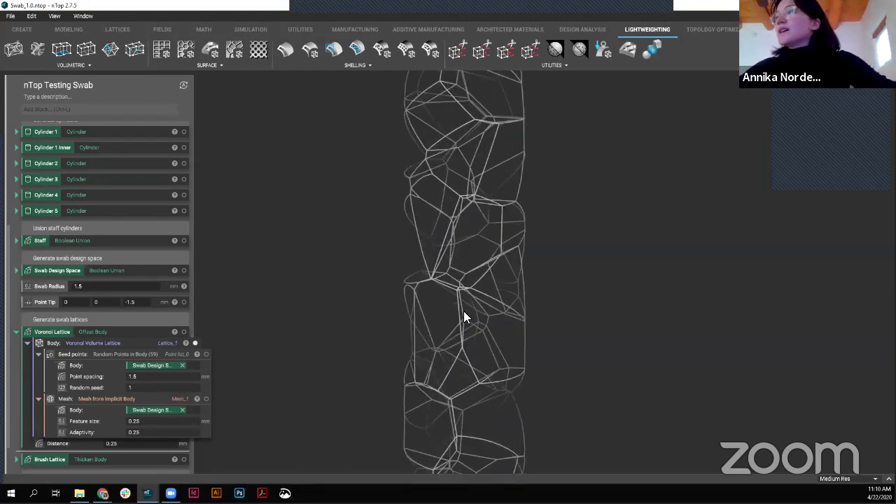
scroll(441, 298, "up", 5)
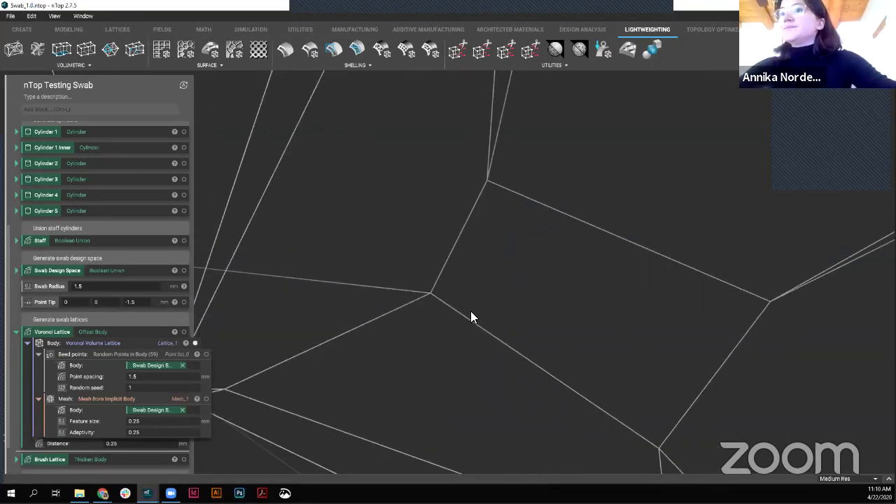
scroll(471, 312, "down", 10)
scroll(471, 311, "down", 8)
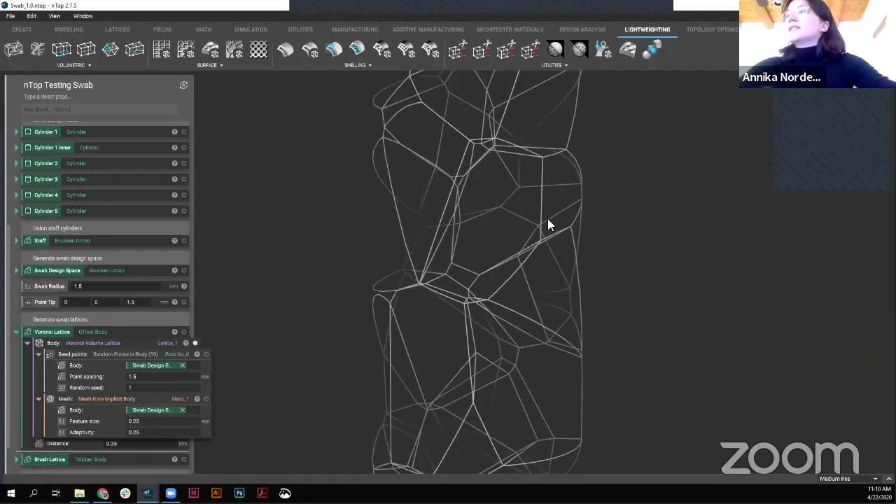
Step: Compare the seed points with the lattice struts from another angle
left_click(125, 353)
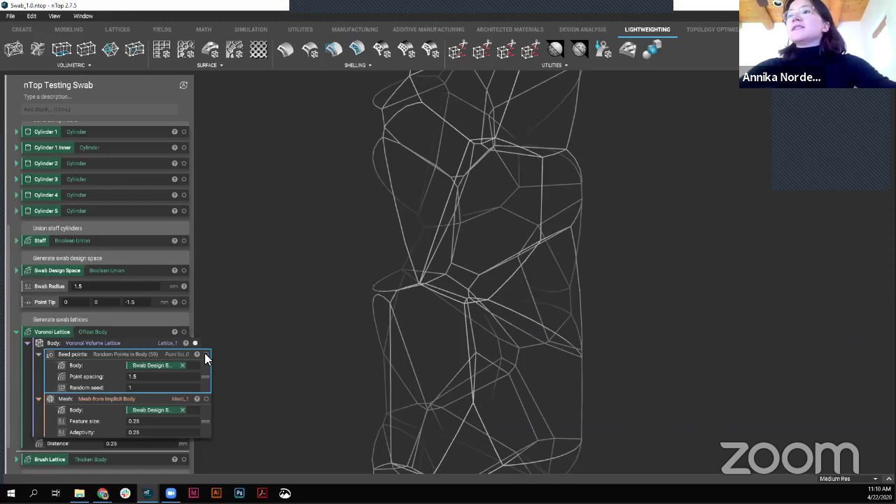
right_click_drag(504, 281, 488, 275)
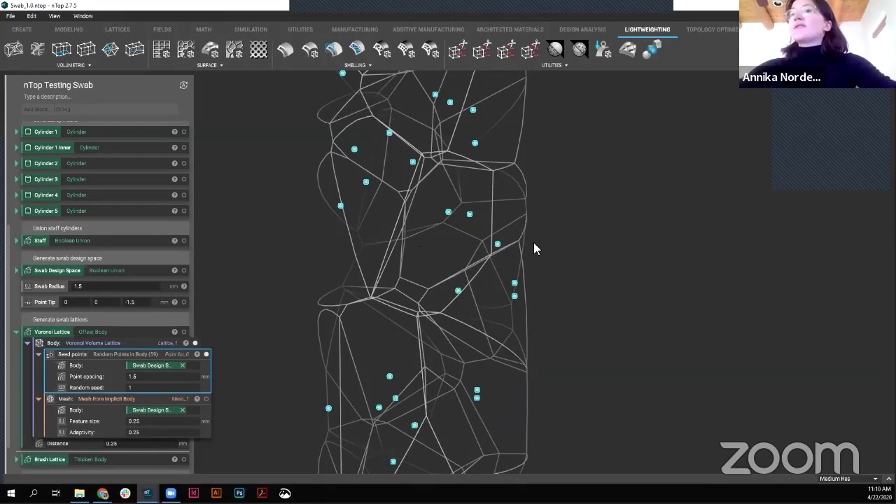
left_click(133, 340)
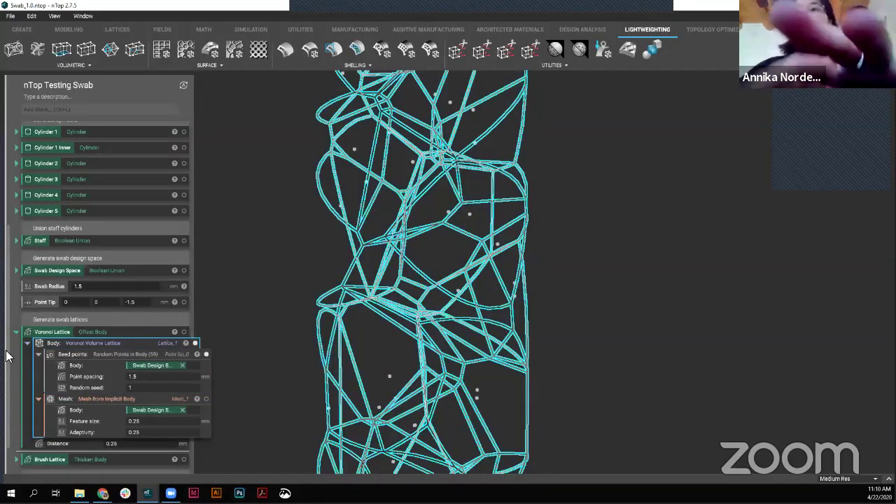
scroll(405, 200, "down", 8)
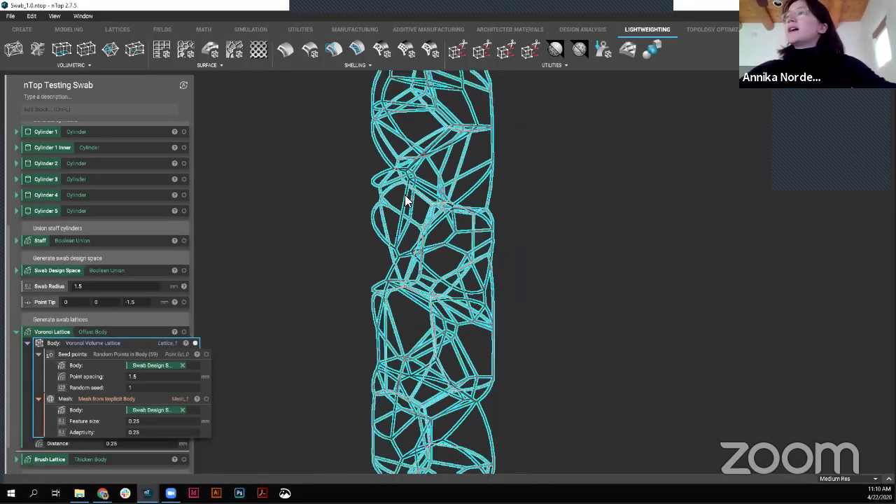
scroll(459, 392, "down", 2)
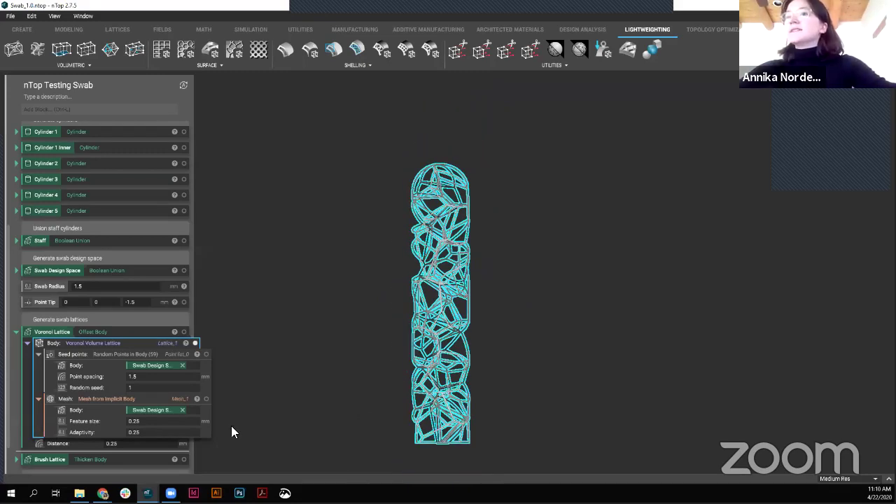
left_click(135, 333)
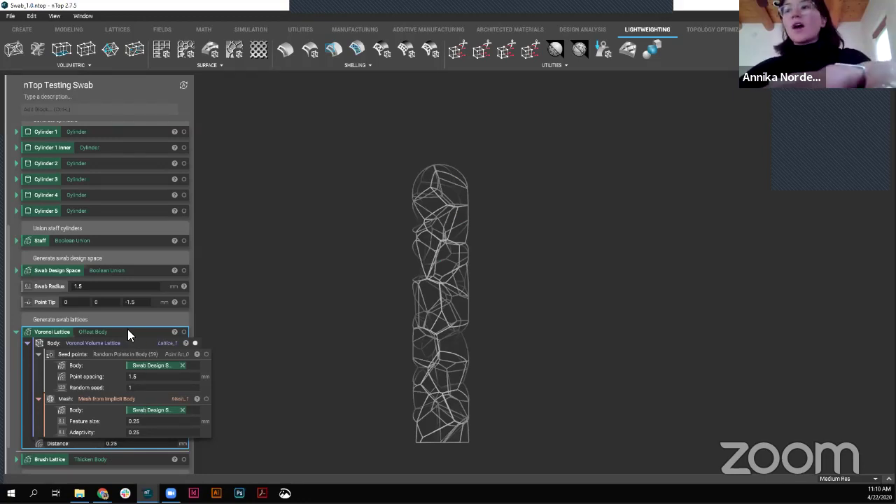
Step: Show the thickened Voronoi Lattice body with its 0.25 mm offset
left_click(183, 332)
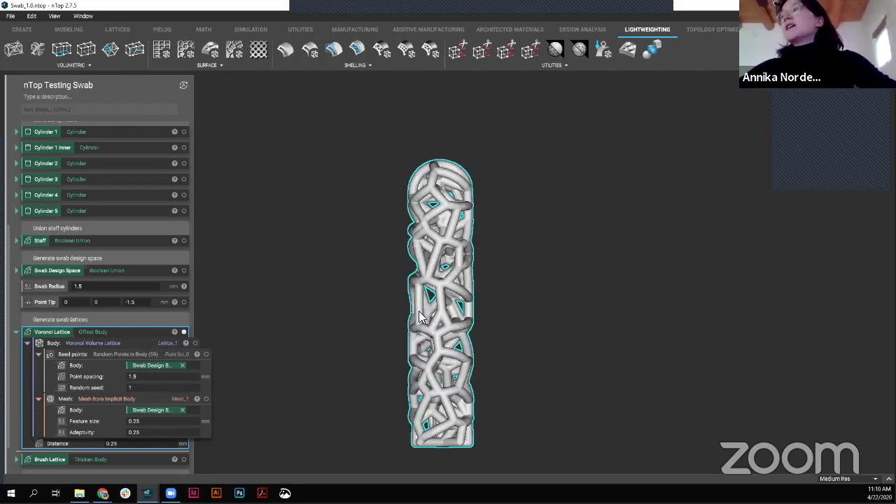
scroll(419, 317, "up", 5)
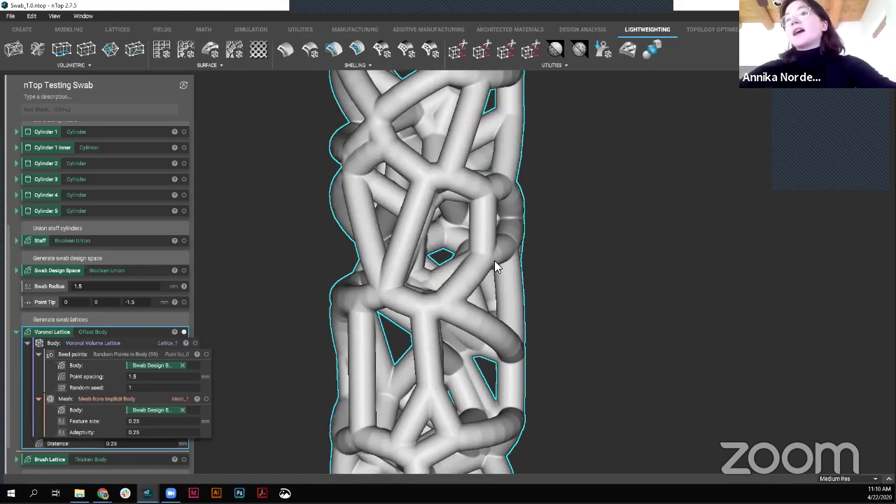
scroll(453, 254, "down", 5)
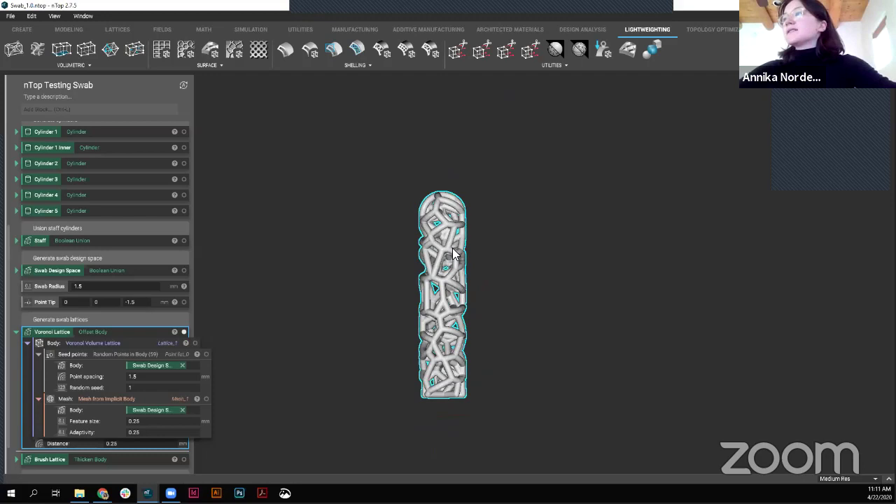
scroll(453, 254, "up", 2)
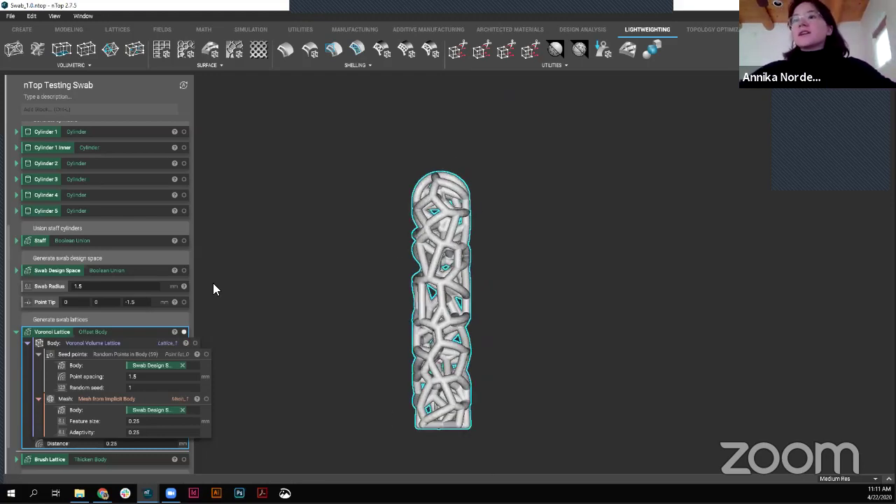
Step: Collapse the Voronoi Lattice block and show the Complete Part union with the staff
left_click(16, 332)
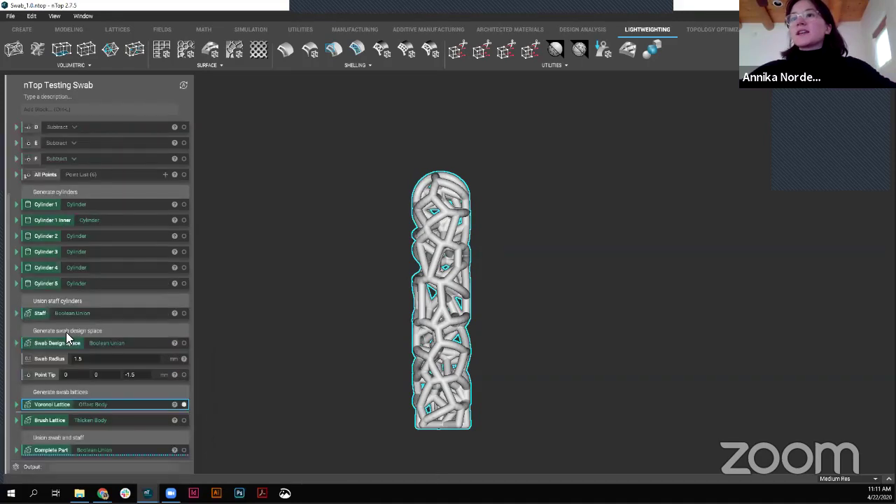
scroll(95, 453, "up", 3)
scroll(81, 460, "down", 3)
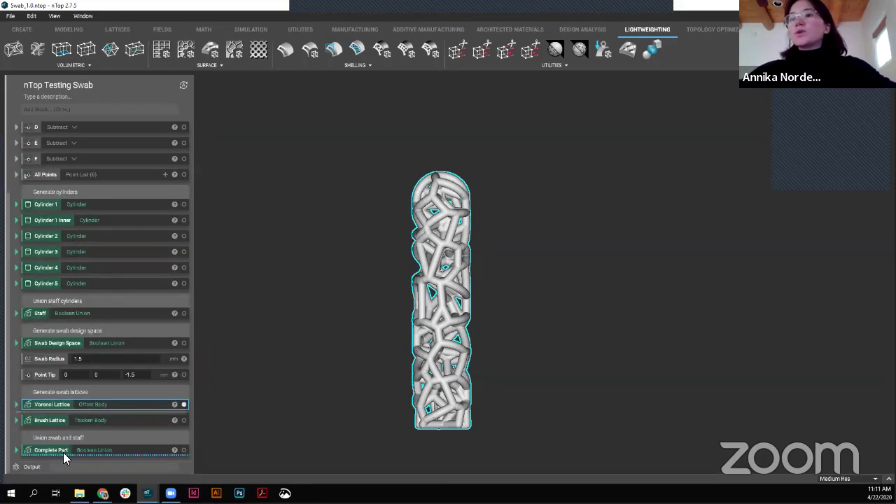
left_click(117, 450)
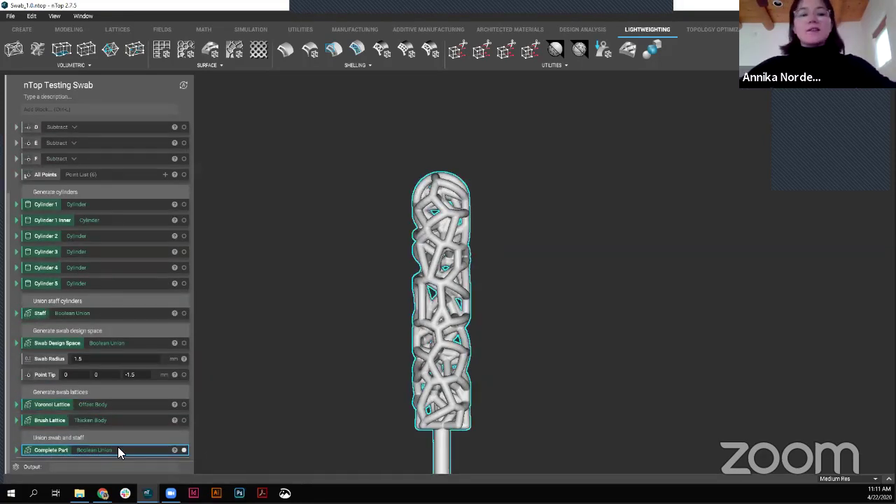
left_click(497, 219)
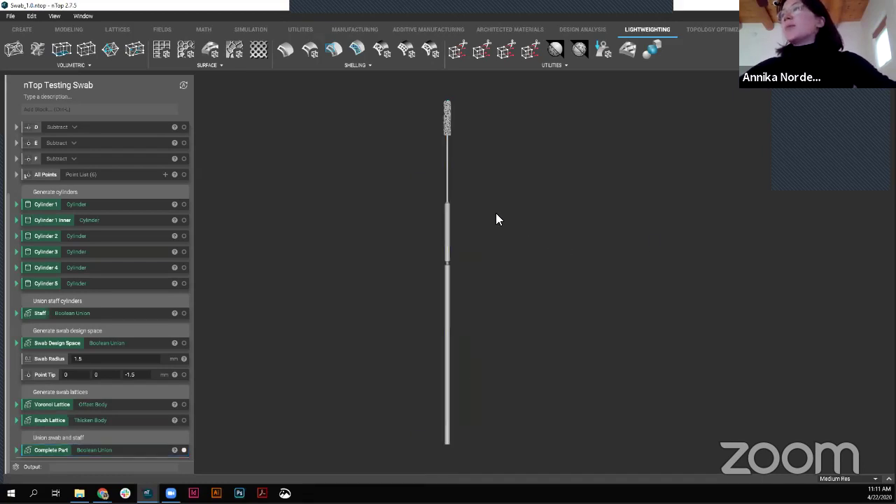
scroll(109, 253, "up", 3)
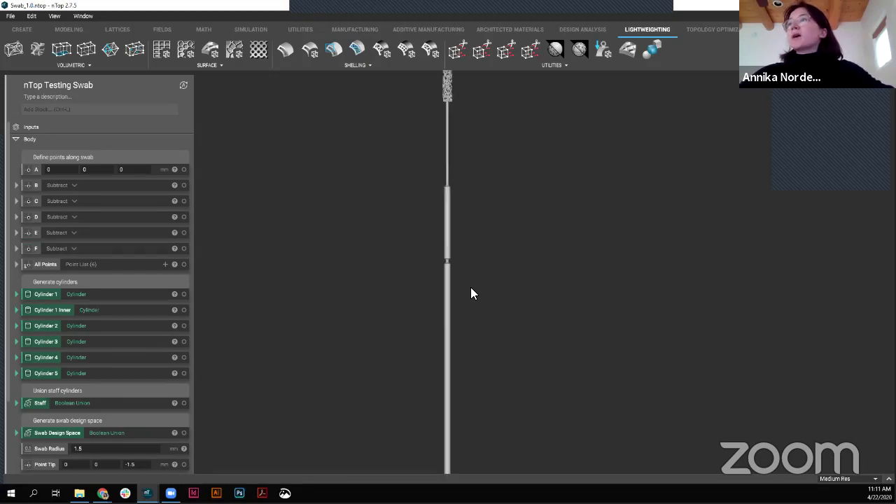
scroll(102, 319, "down", 3)
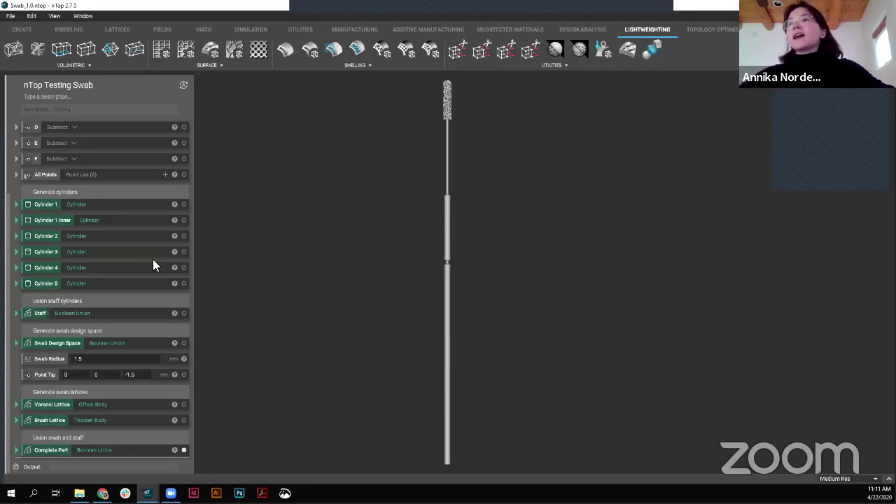
scroll(133, 265, "up", 3)
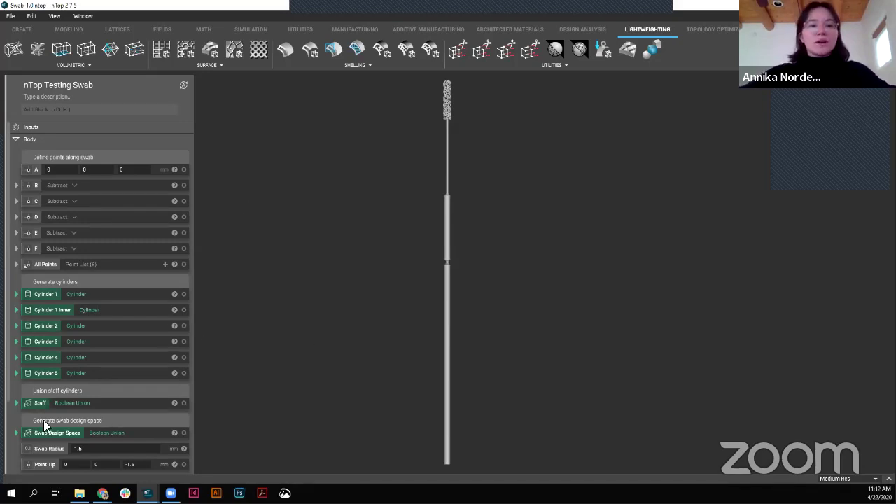
scroll(104, 378, "down", 2)
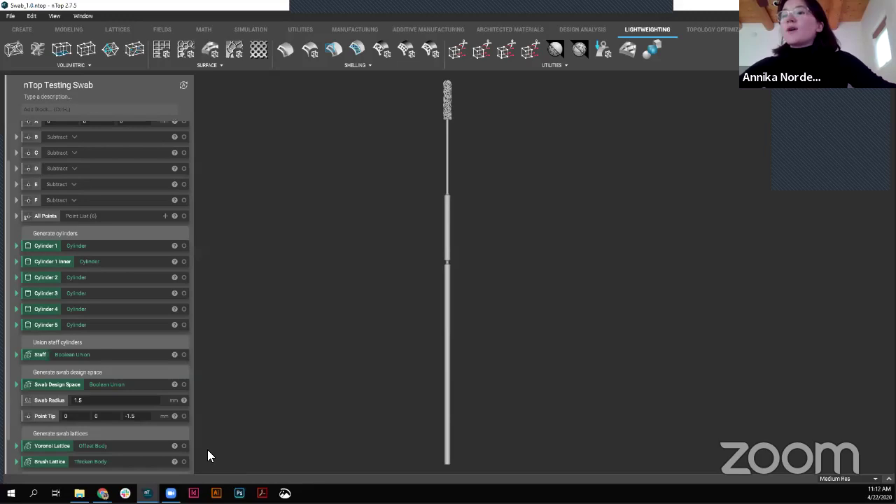
mouse_move(147, 491)
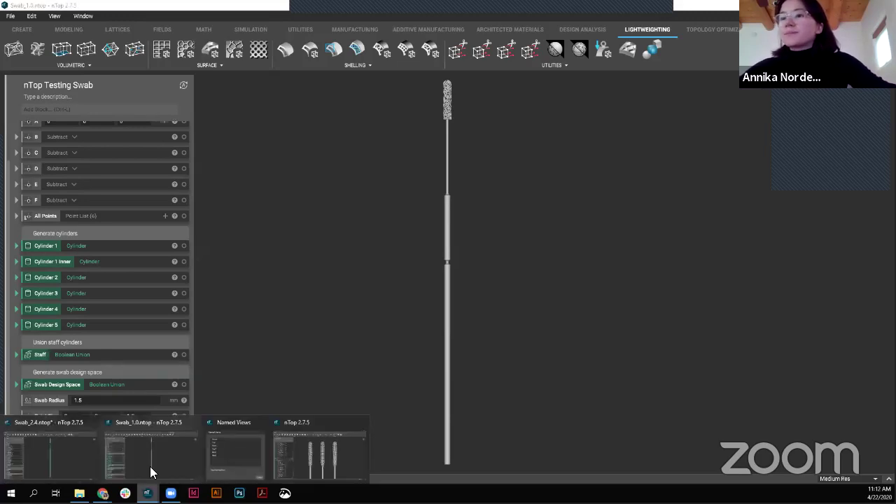
Step: Switch to the Swab_2.4 notebook and zoom in on the Final Swab's narrowed neck
left_click(65, 430)
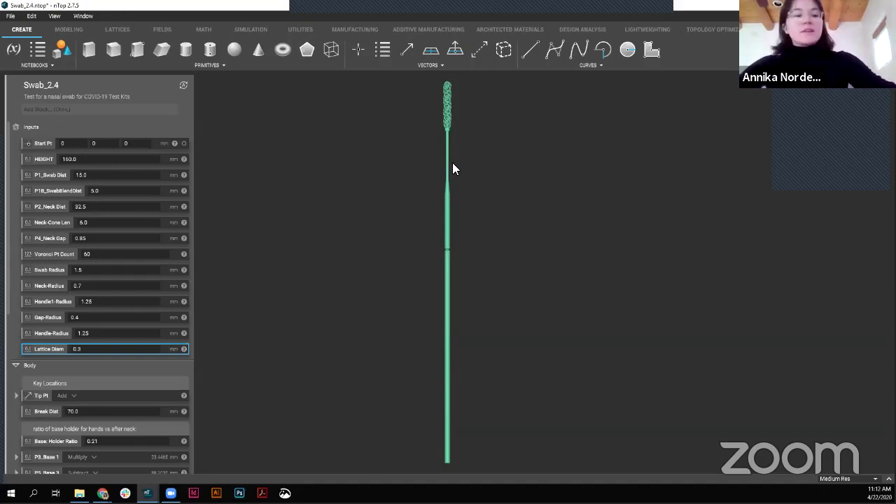
scroll(416, 134, "up", 5)
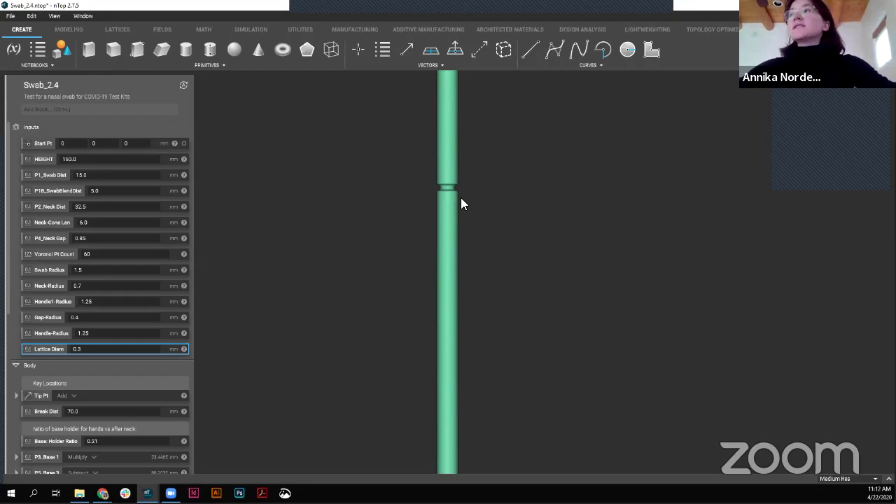
right_click_drag(458, 134, 430, 236)
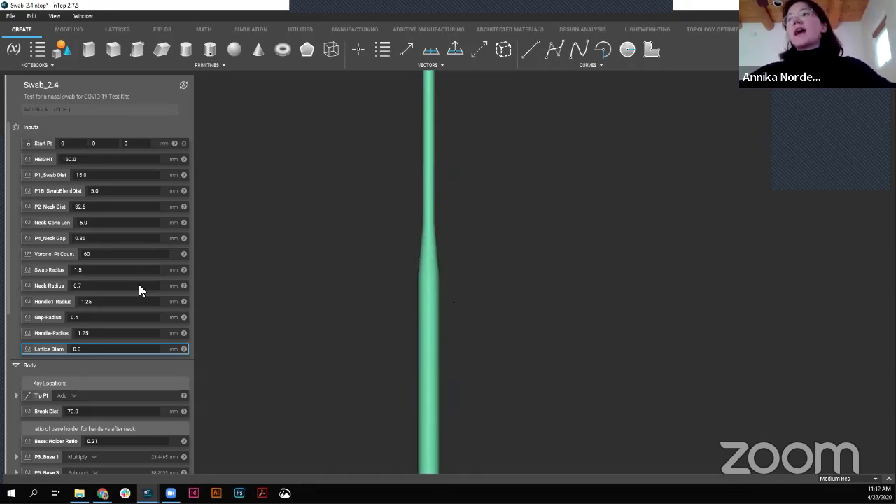
scroll(78, 301, "down", 5)
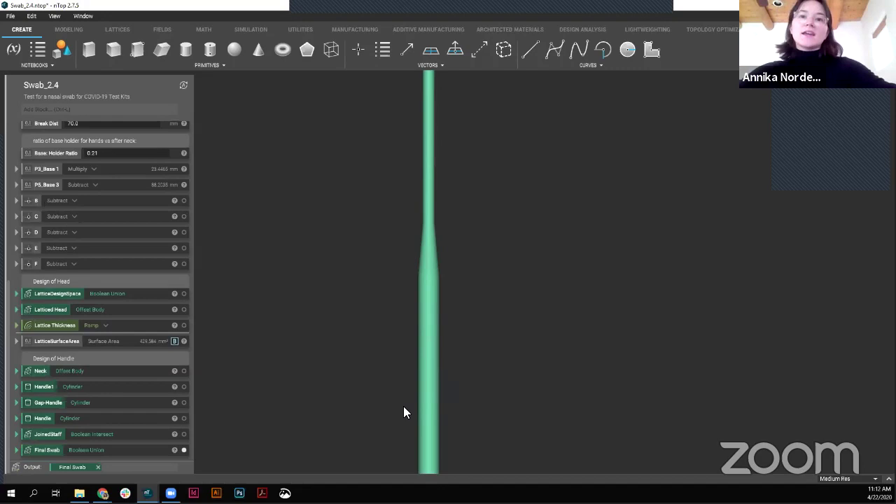
Step: Review the Neck block's inputs, then display the Final Swab with its whole latticed head
left_click(16, 371)
scroll(100, 380, "down", 5)
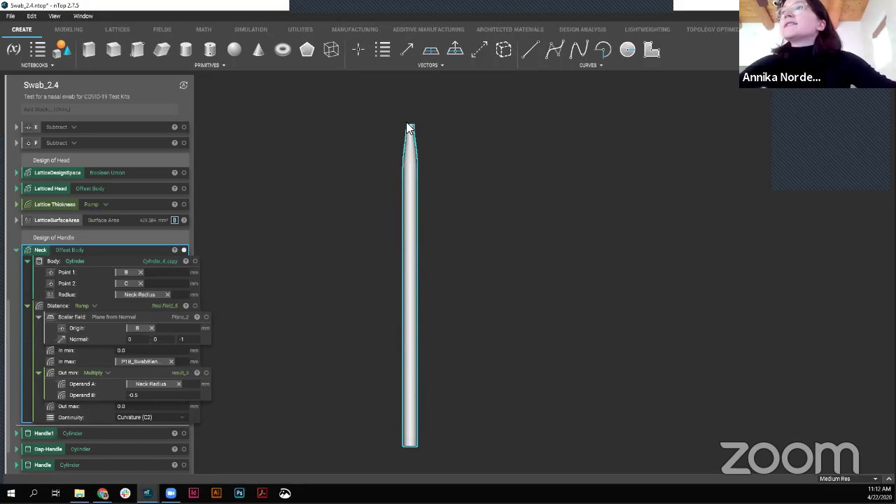
scroll(121, 322, "down", 2)
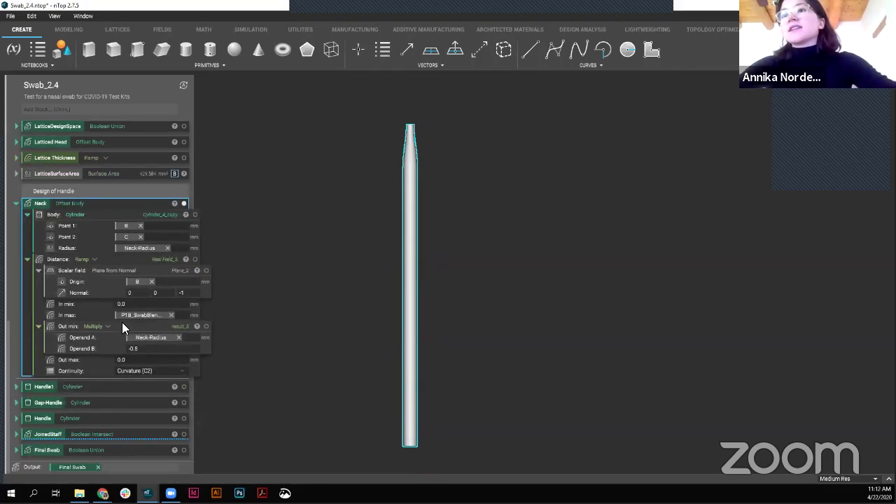
left_click(125, 449)
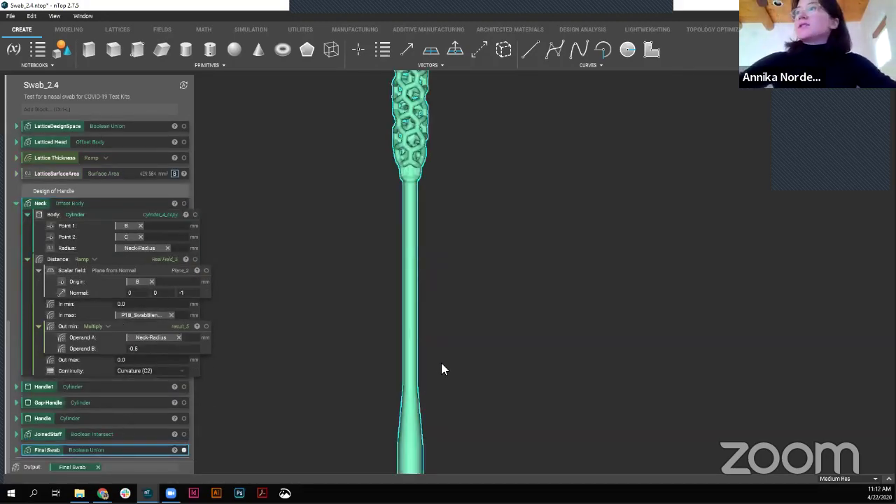
right_click_drag(424, 226, 367, 270)
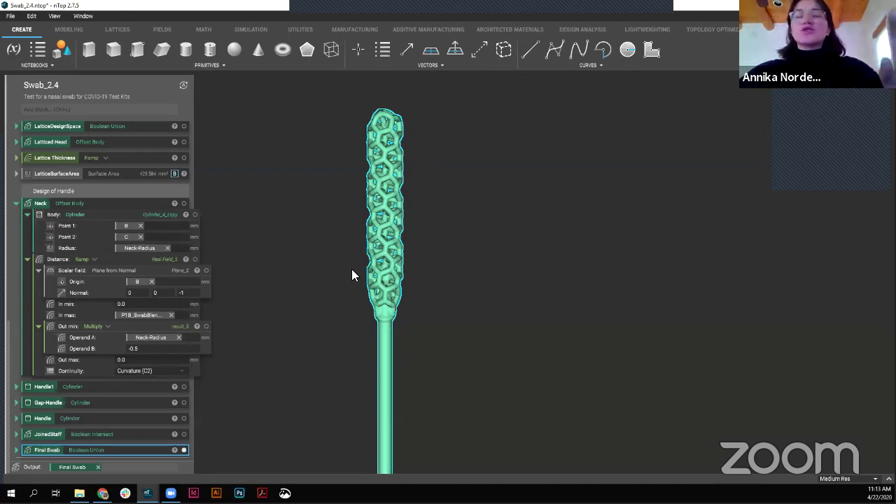
Step: Review the Lattice Thickness ramp, collapse it and Neck, and preview LatticeSurfaceArea (429.584 mm²)
left_click(17, 159)
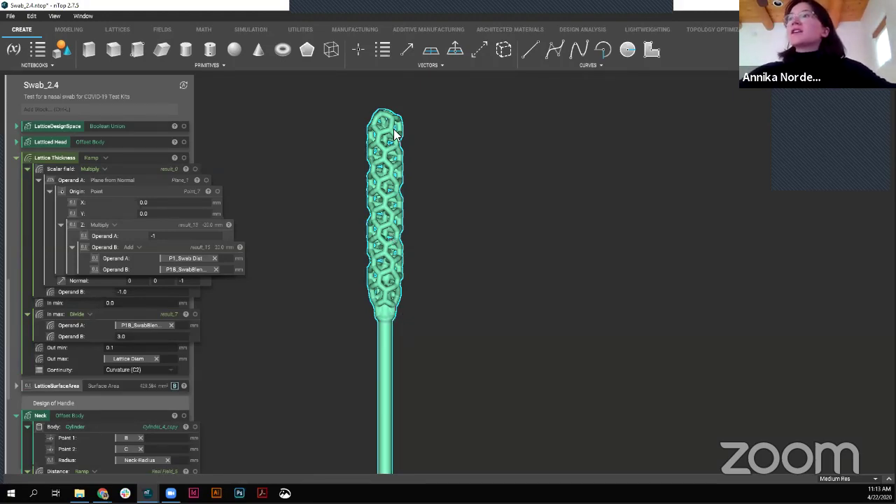
left_click(16, 158)
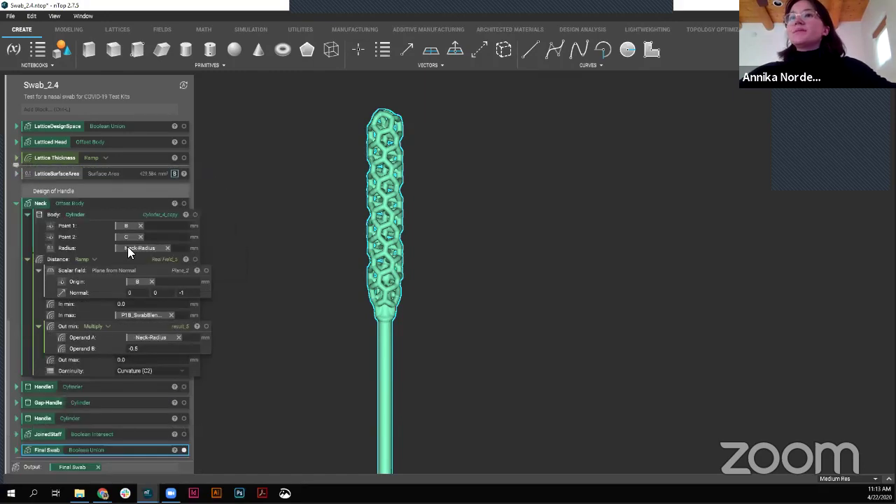
left_click(17, 203)
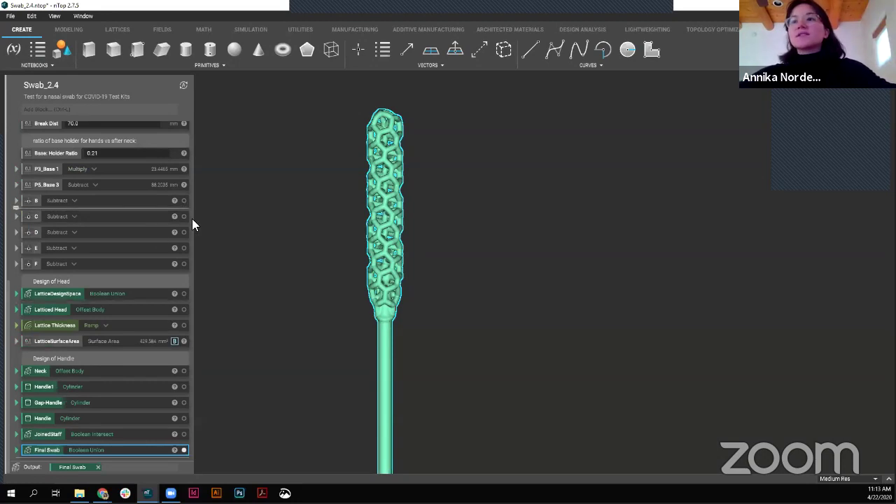
scroll(213, 266, "down", 2)
left_click(93, 343)
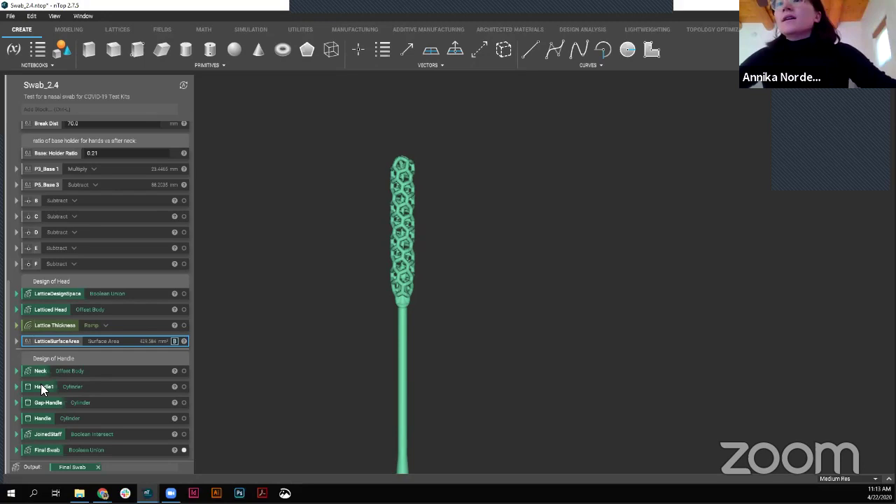
scroll(124, 383, "up", 3)
scroll(124, 384, "down", 3)
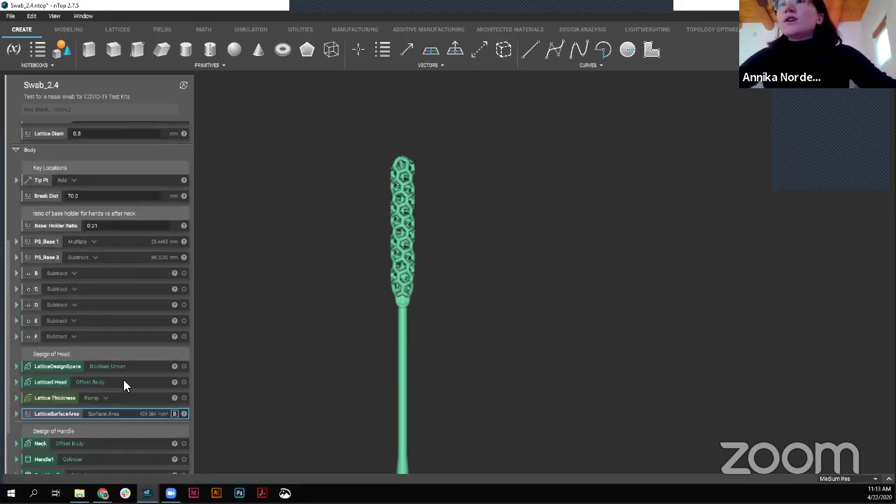
scroll(124, 384, "up", 2)
scroll(124, 379, "up", 5)
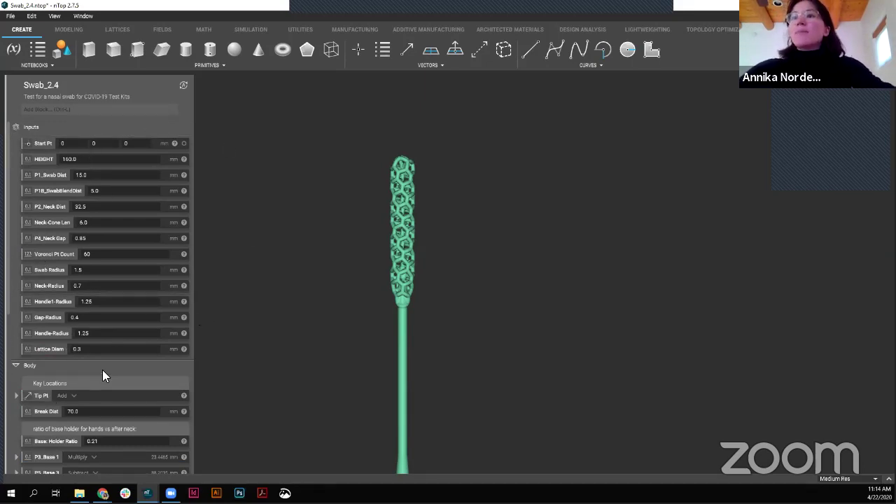
scroll(102, 370, "down", 5)
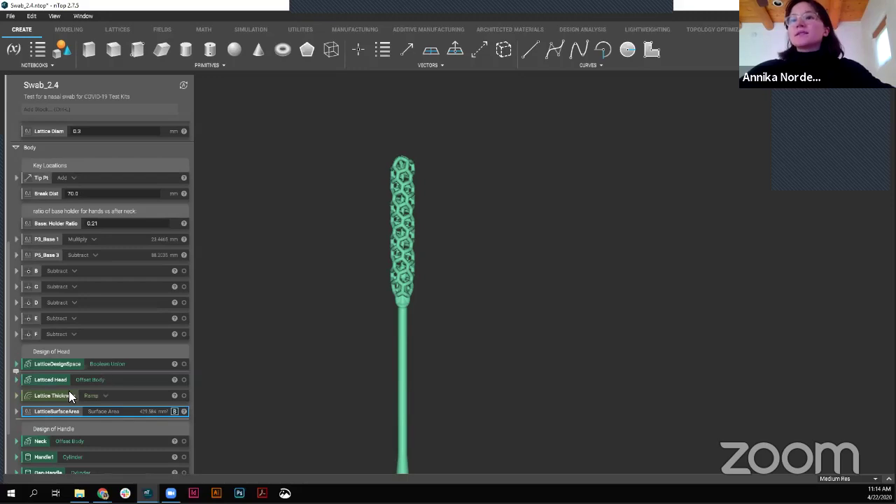
left_click(18, 380)
scroll(18, 380, "down", 1)
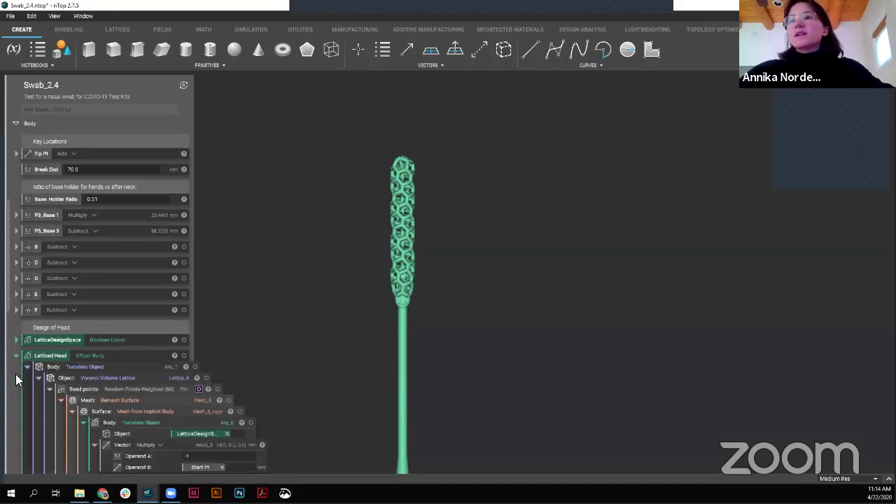
left_click(17, 356)
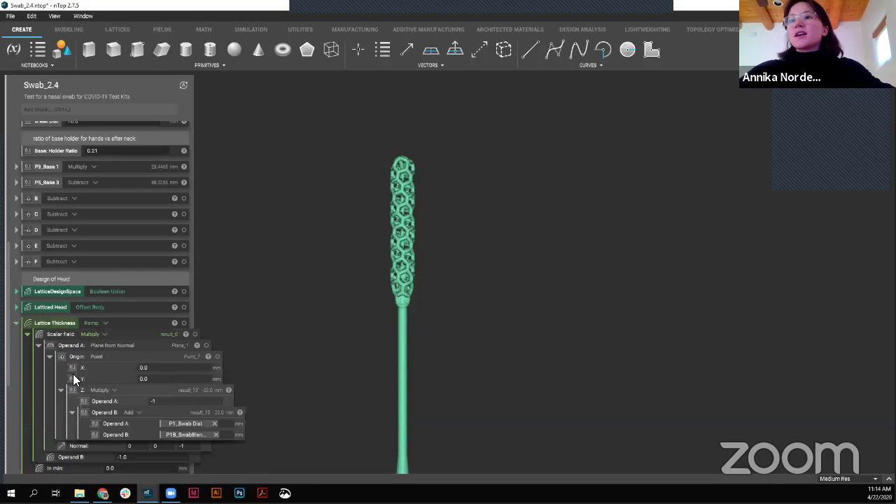
scroll(161, 410, "down", 3)
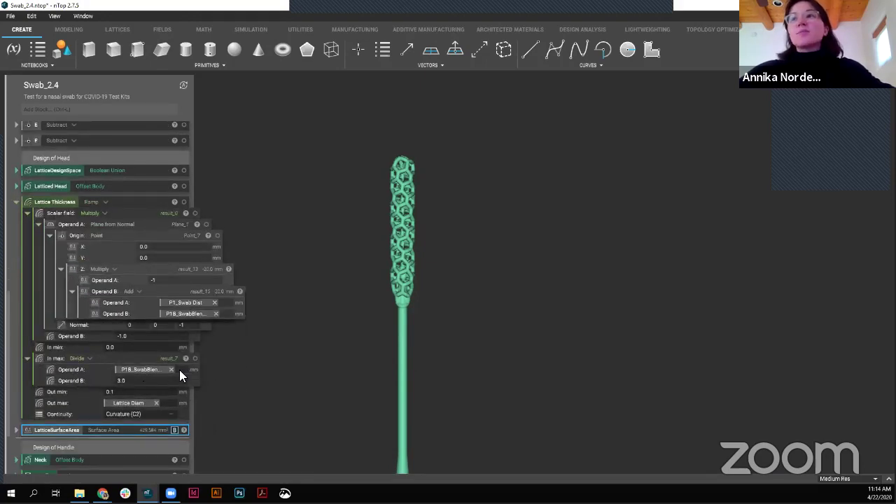
left_click(15, 202)
scroll(129, 312, "up", 8)
scroll(128, 306, "up", 1)
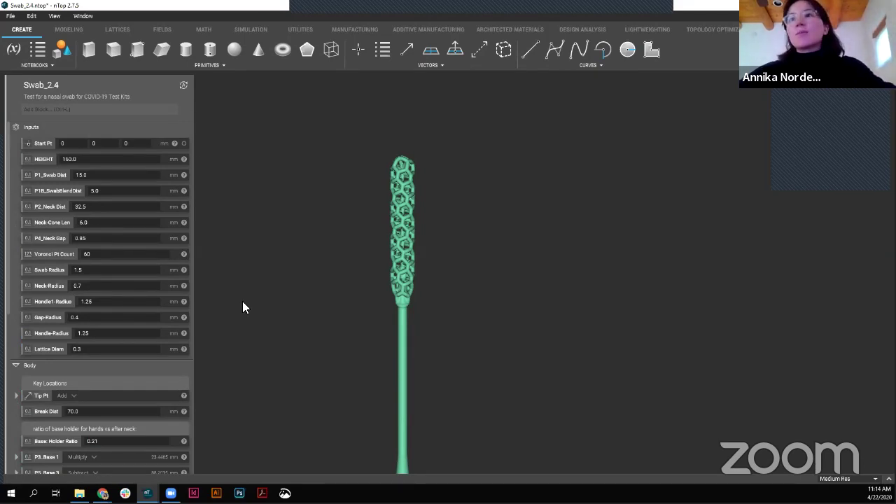
Step: Change the Lattice Diam value to 0.3
left_click(42, 348)
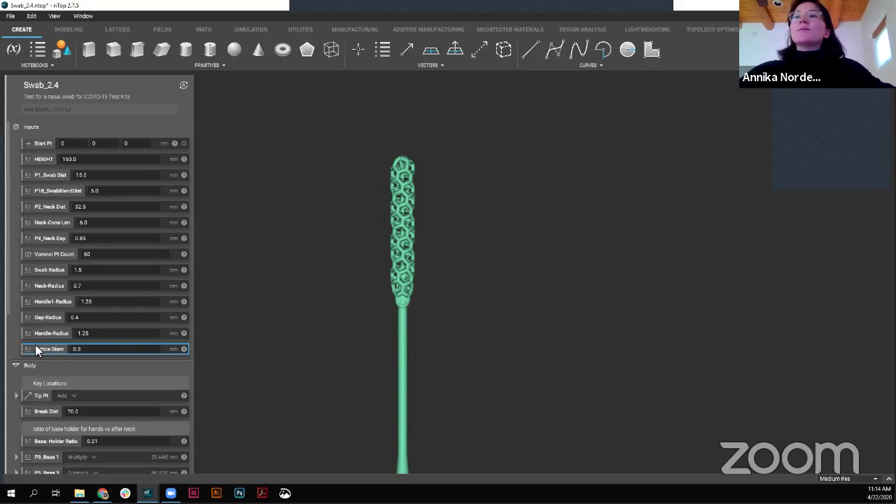
left_click(77, 349)
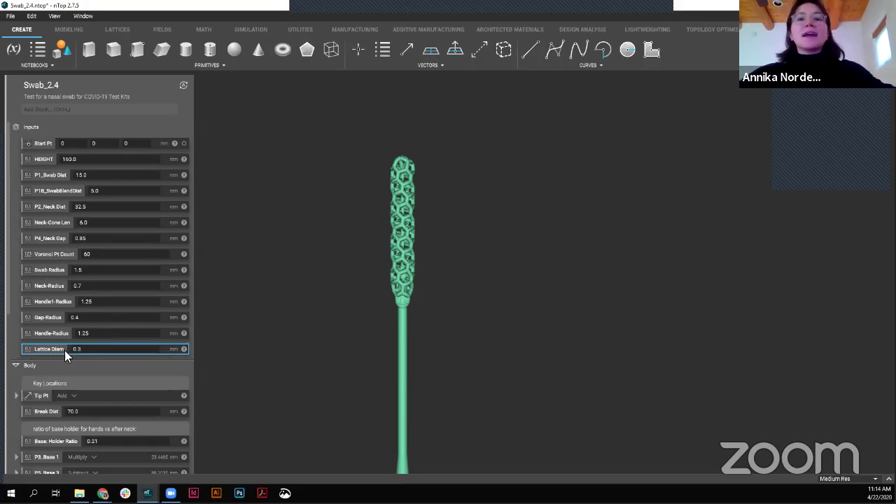
key("BackSpace")
key("BackSpace")
key("BackSpace")
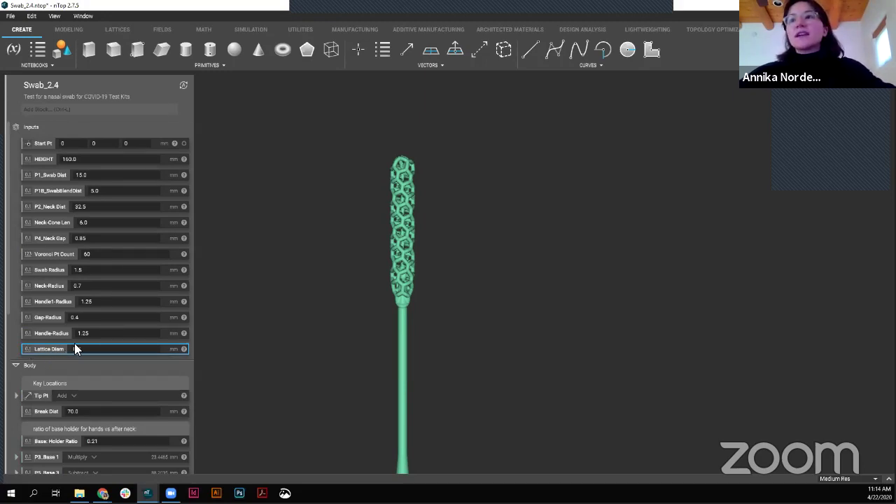
type("0.3")
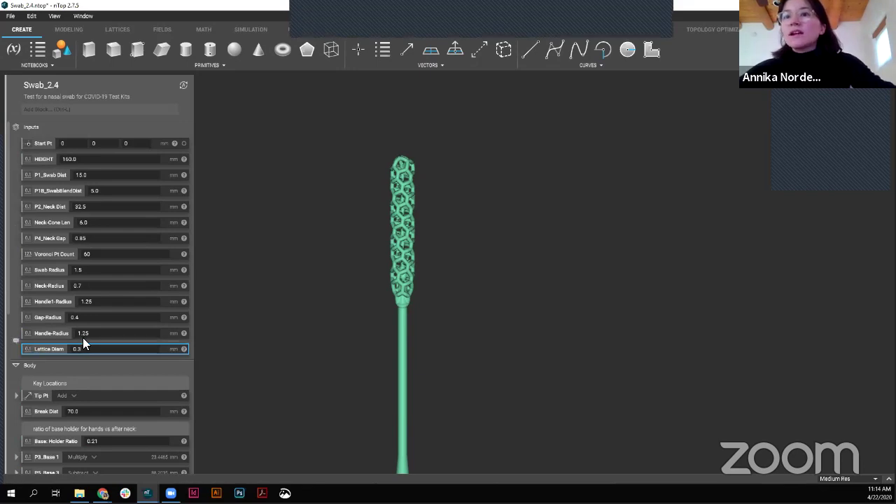
Step: Change the Voronoi Pt Count from 60 to 50
left_click(60, 284)
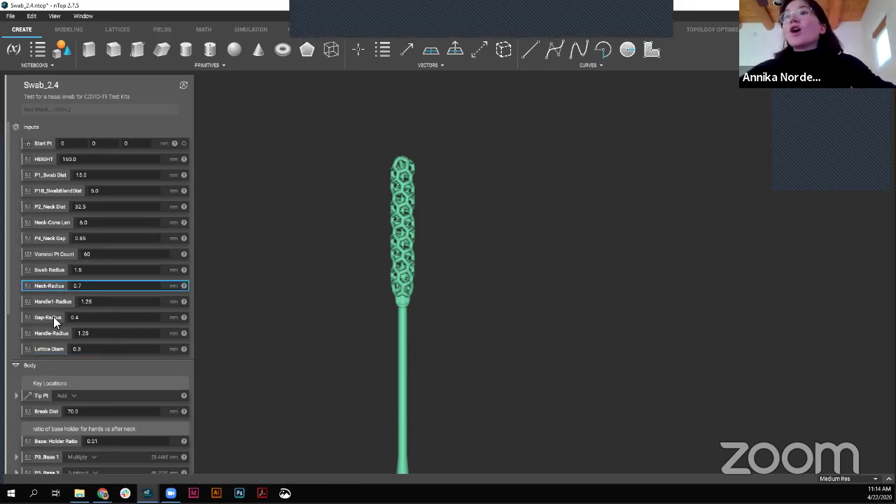
double_click(99, 254)
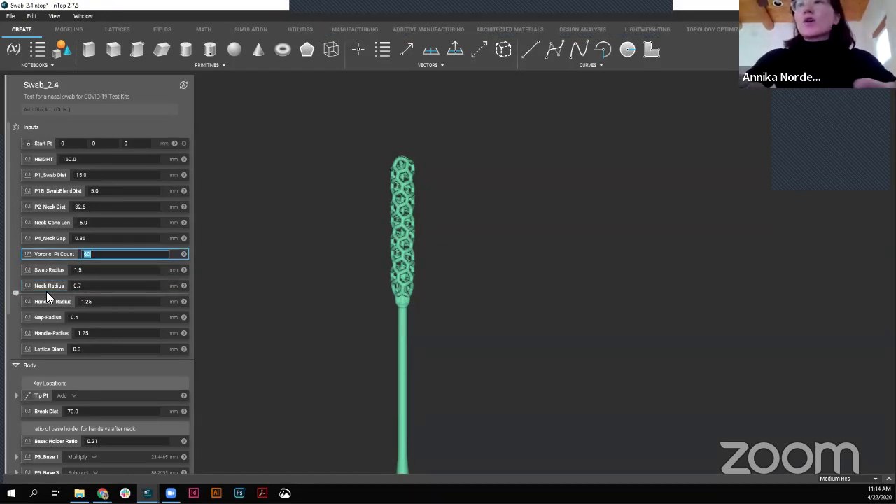
type("50")
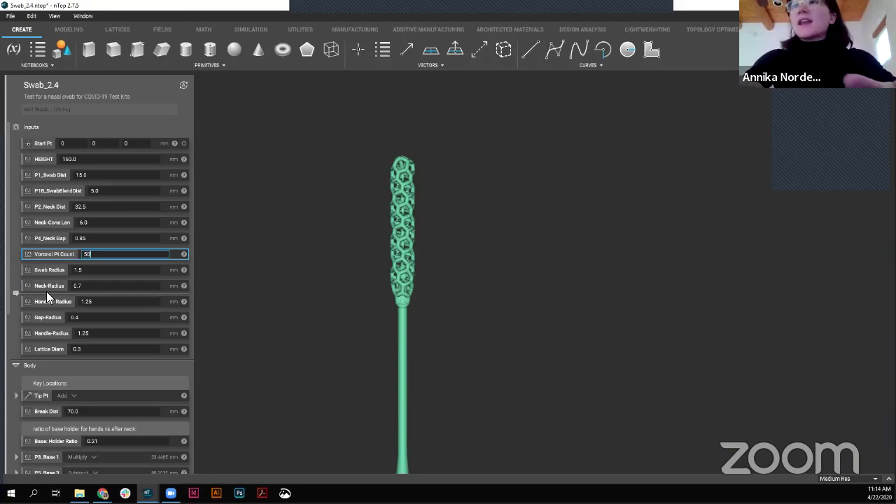
key("Return")
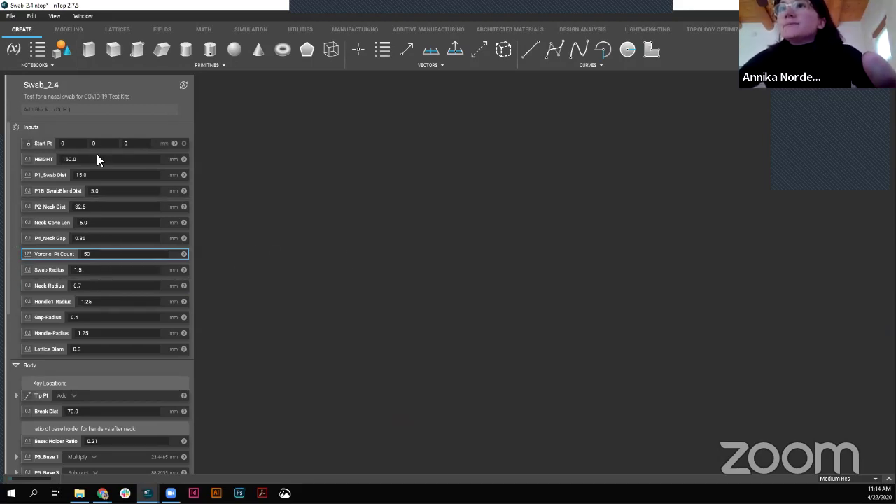
Step: Scroll through the Swab_2.4 Inputs and the Design of Head and Design of Handle blocks while the Final Swab computes
scroll(92, 140, "down", 2)
scroll(100, 154, "up", 2)
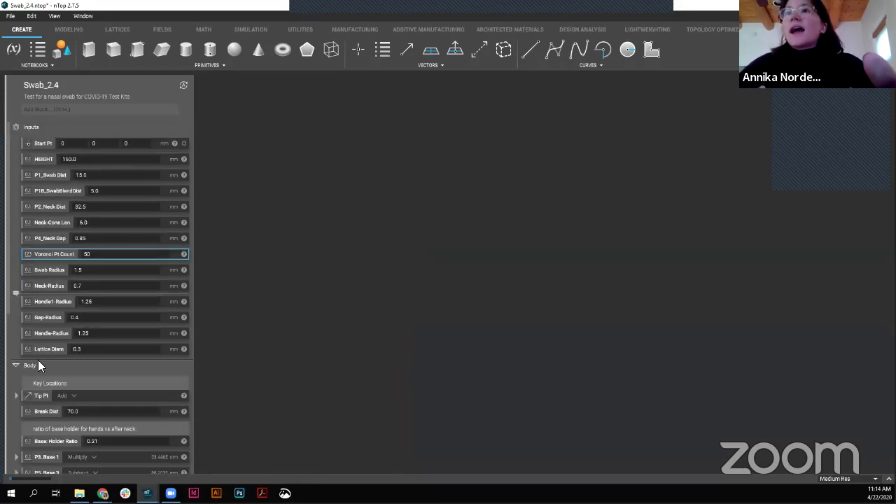
scroll(103, 237, "down", 3)
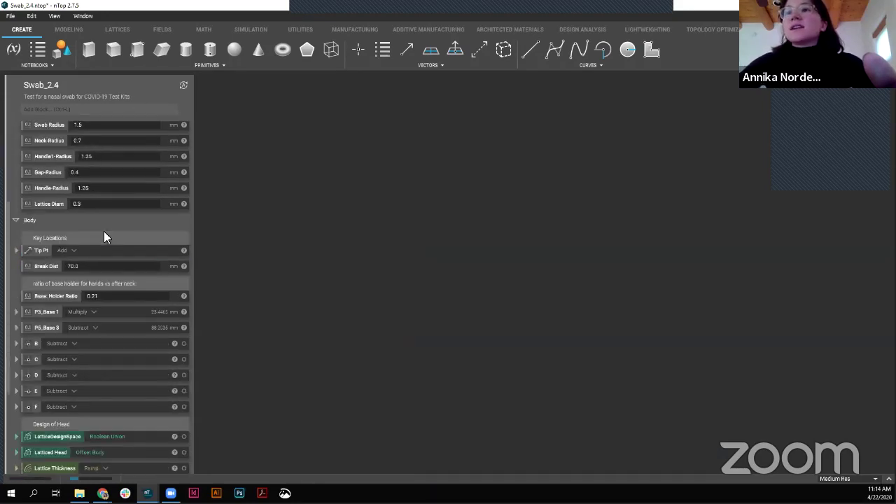
scroll(103, 237, "down", 3)
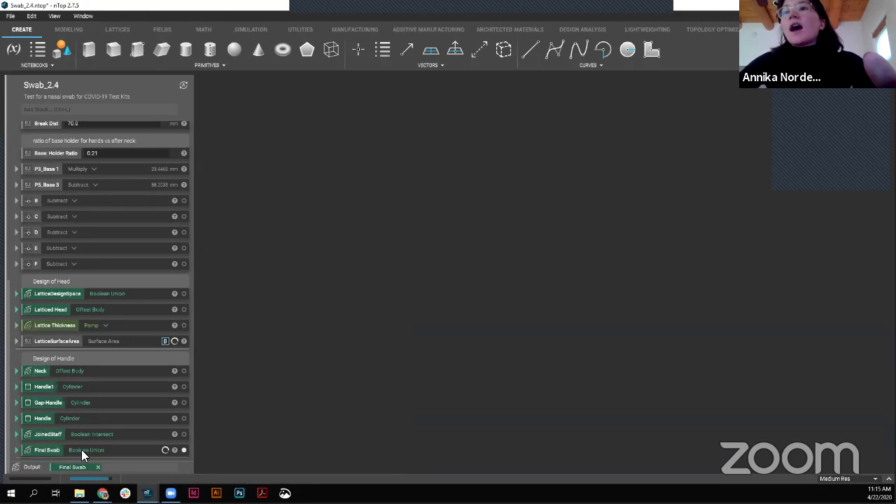
scroll(139, 378, "up", 6)
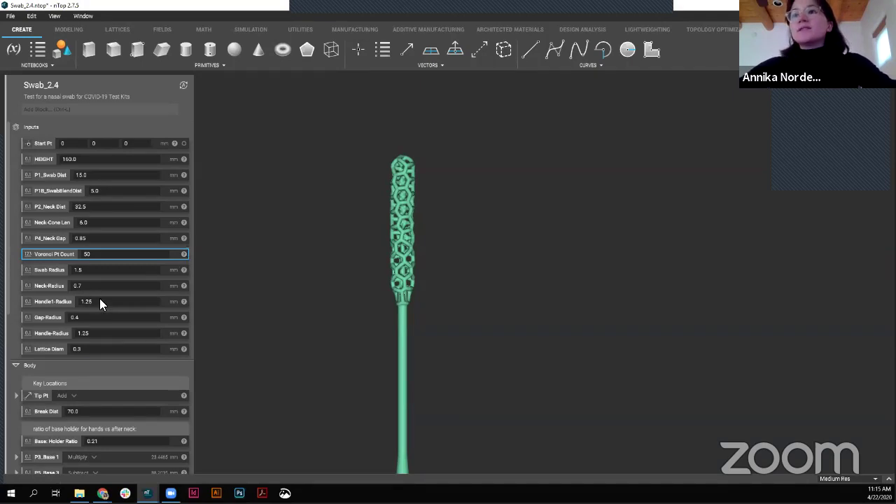
scroll(100, 298, "down", 5)
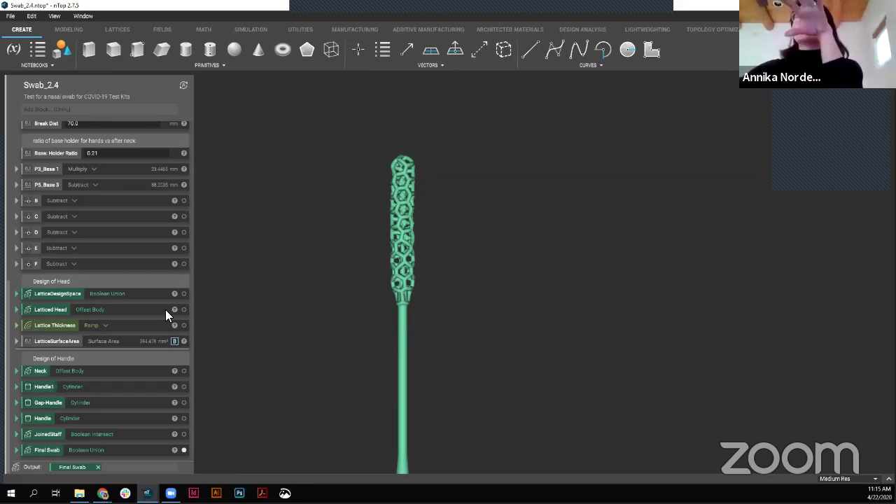
scroll(165, 309, "up", 6)
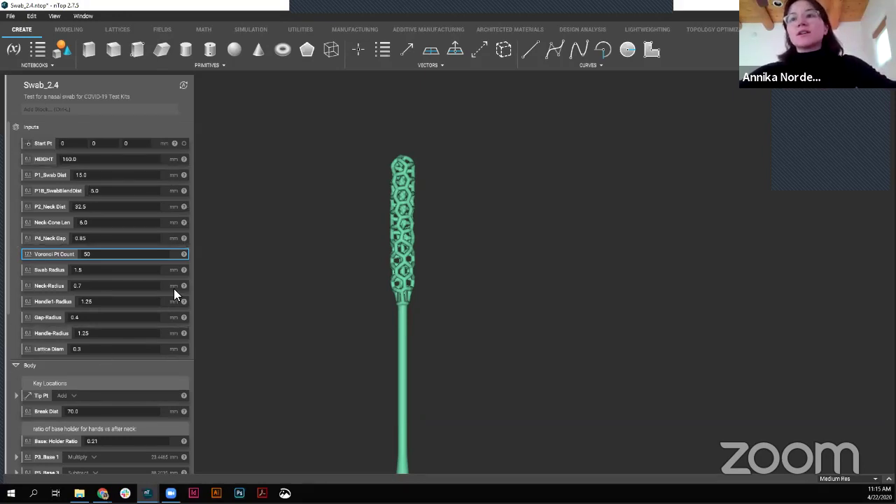
scroll(175, 289, "down", 4)
scroll(163, 234, "down", 1)
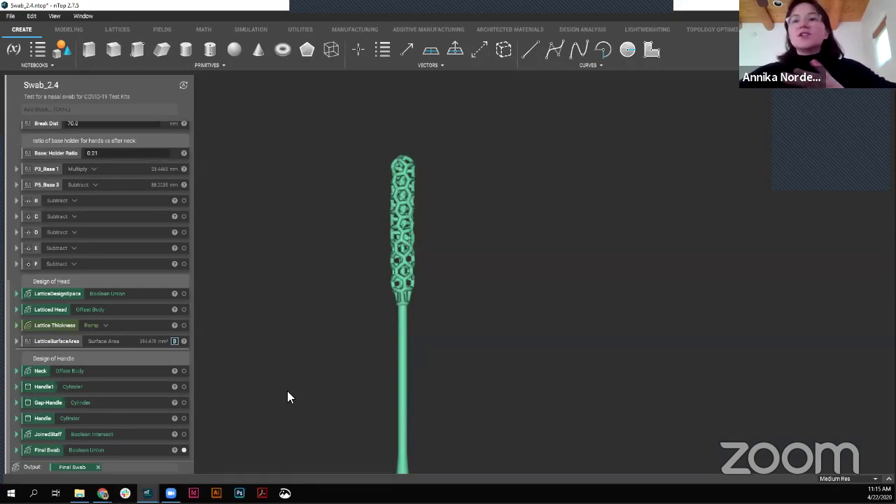
scroll(148, 360, "up", 5)
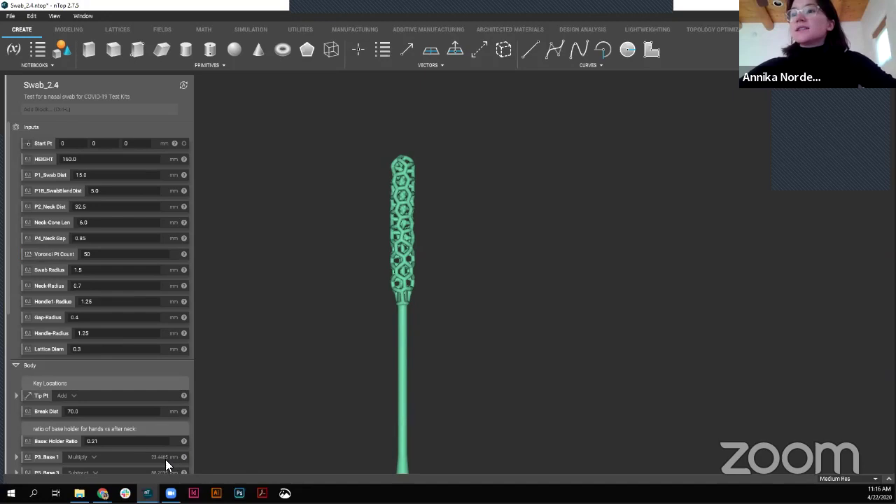
Step: Launch a second nTop instance from the taskbar jump list and bring up its blank New Notebook
right_click(147, 493)
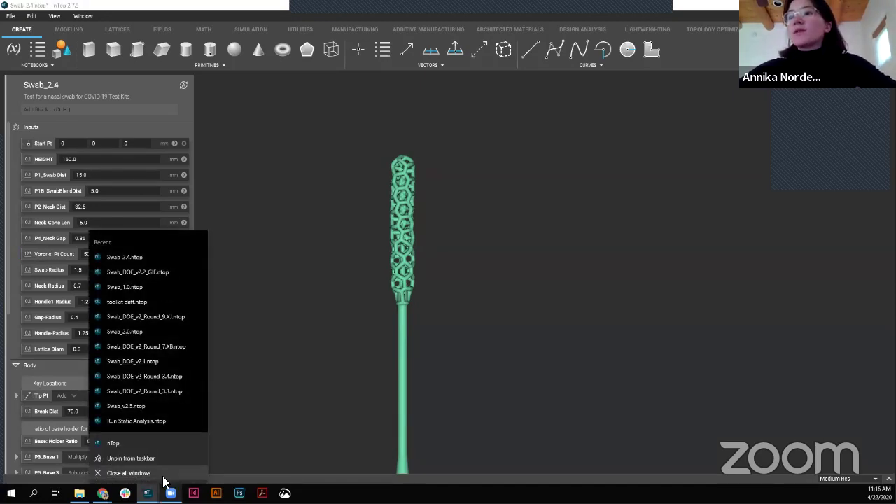
left_click(134, 442)
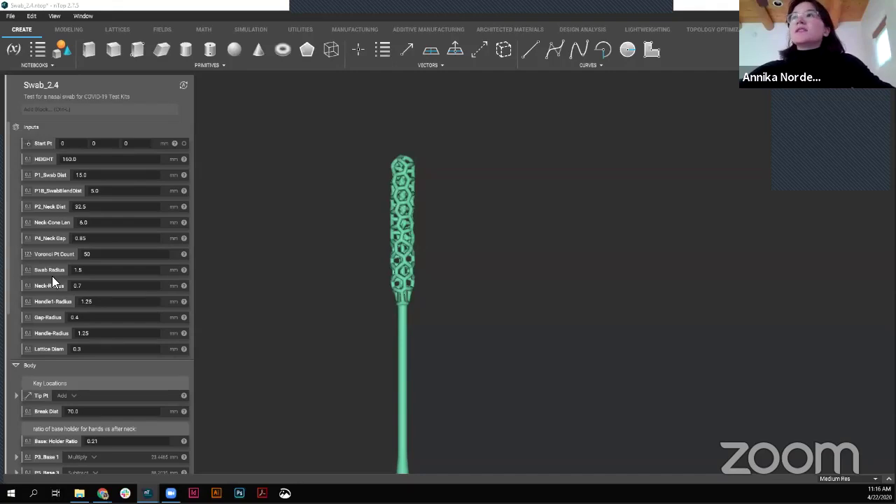
key("ctrl+n")
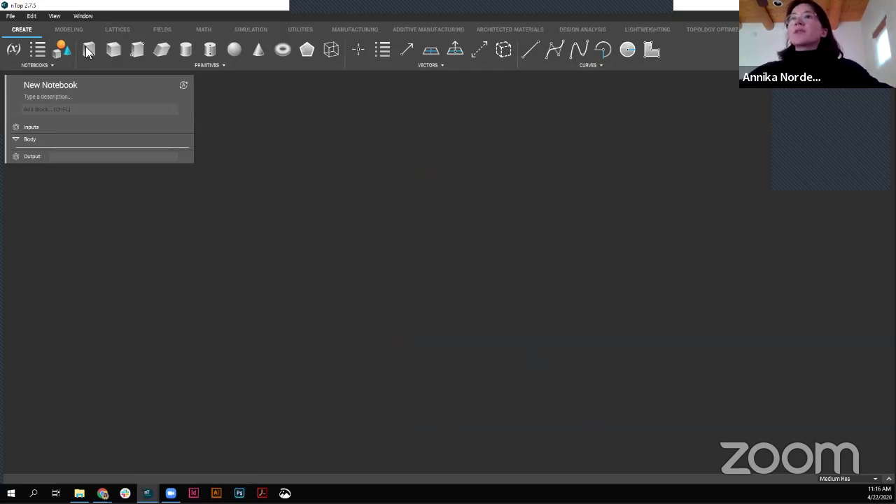
Step: Import Swab_2.4.ntop from the Swabs folder and check the log for the compound block import
left_click(10, 16)
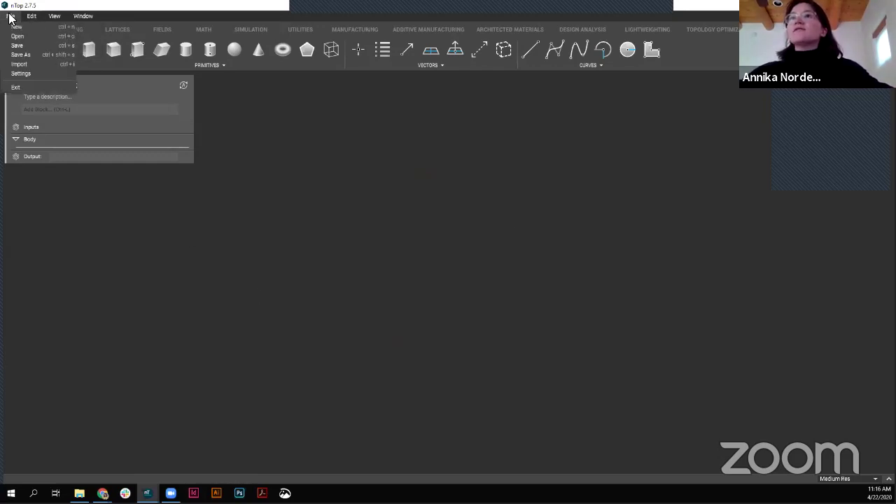
left_click(17, 63)
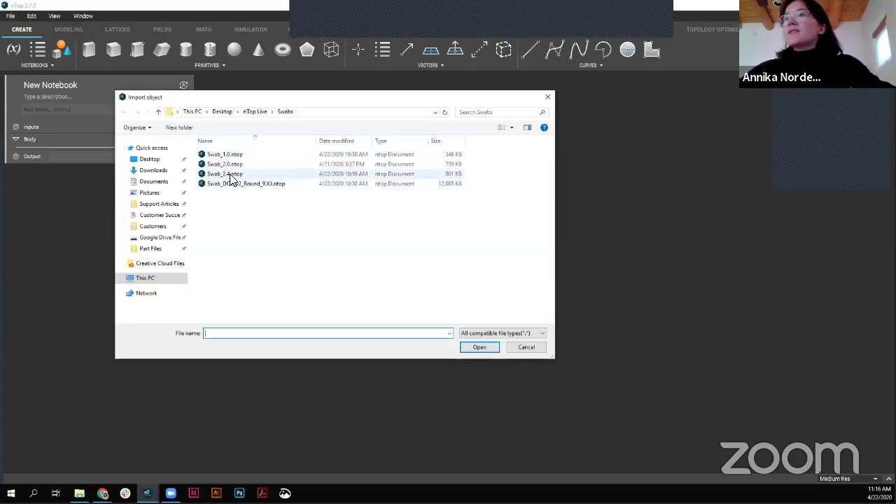
double_click(230, 176)
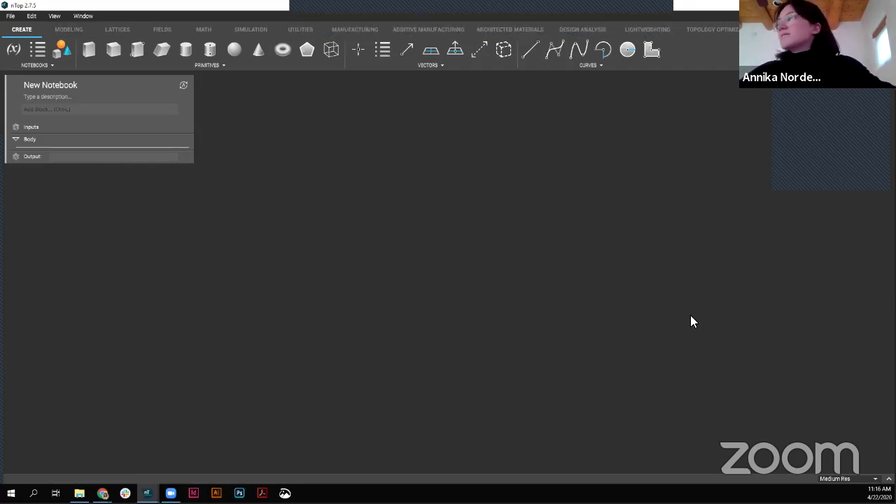
left_click(889, 479)
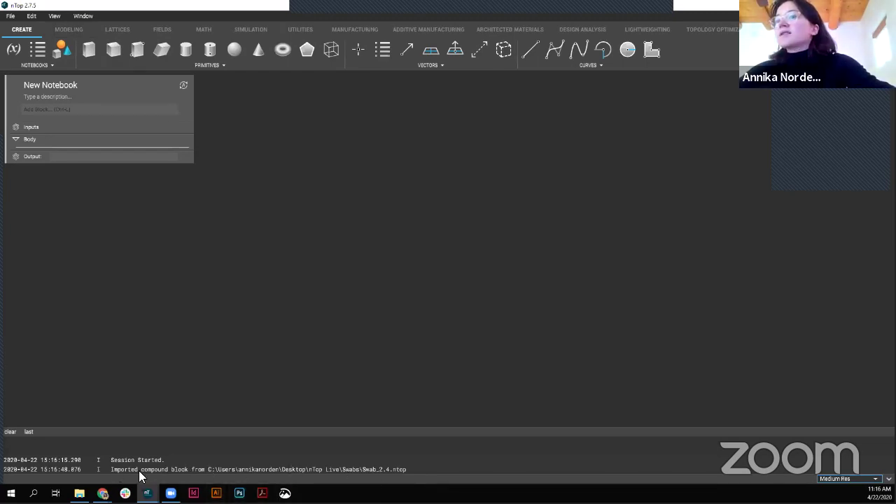
left_click(888, 479)
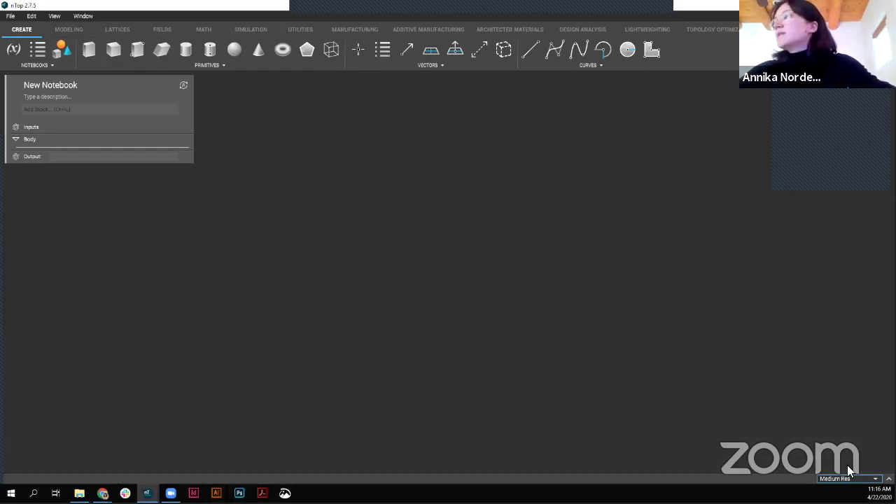
Step: Search 'swab' and add the Swab_2.4 custom block to the Body
left_click(60, 110)
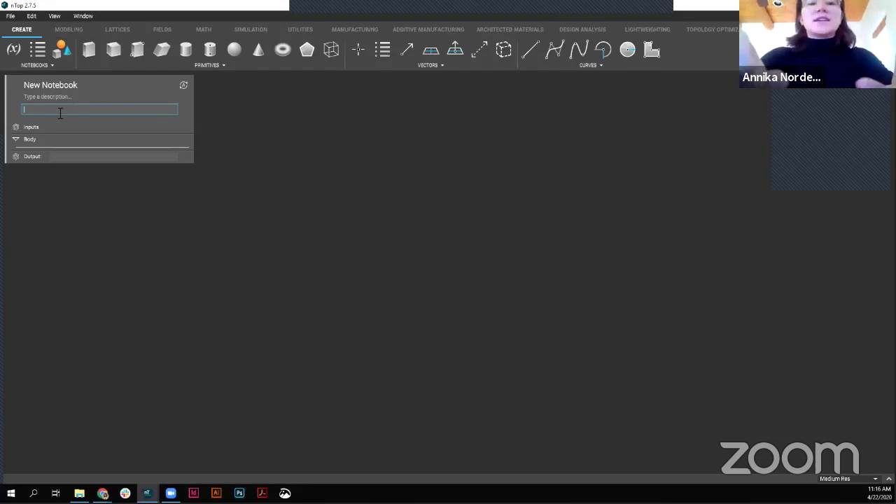
type("swab")
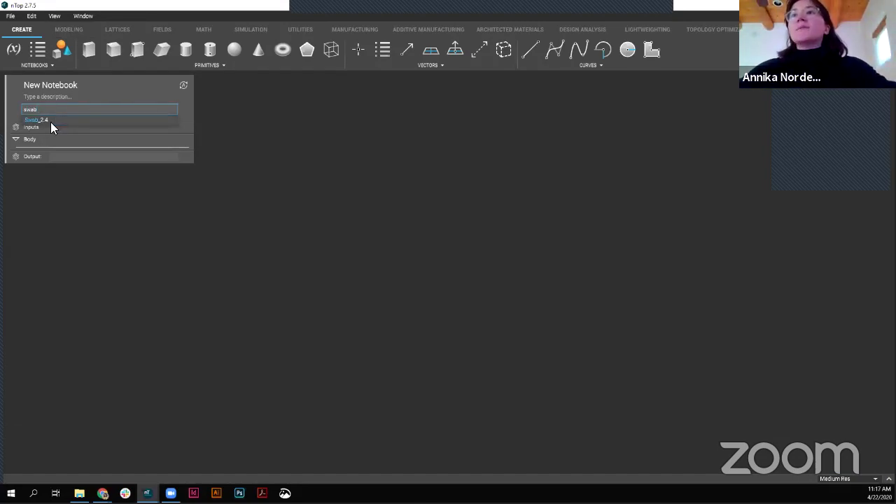
left_click(53, 121)
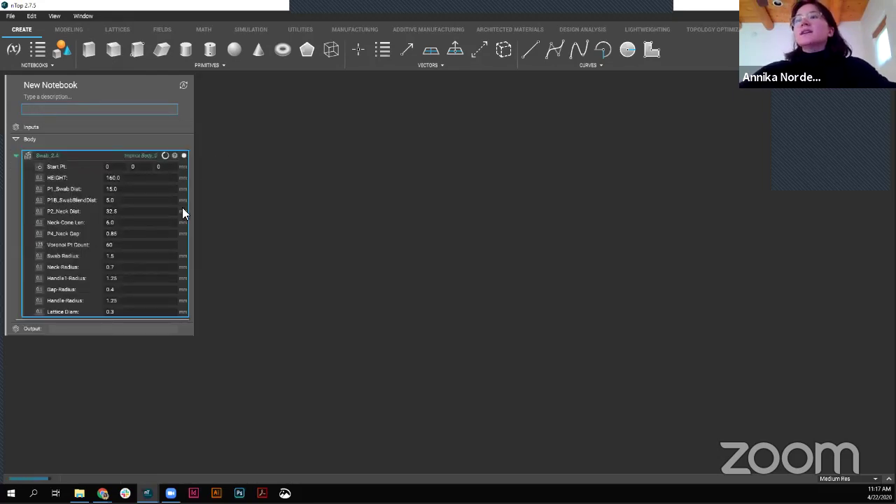
Step: Delete the accidentally added Box block and zoom out to see the whole swab
left_click(96, 45)
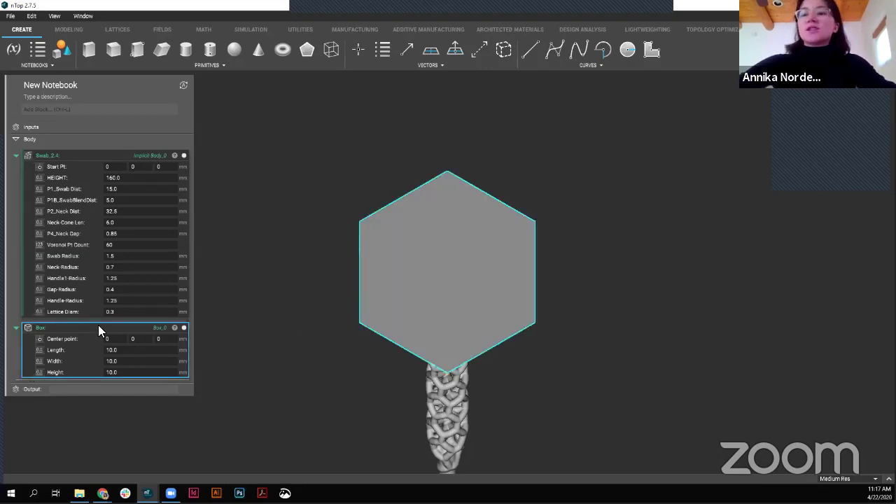
key("Delete")
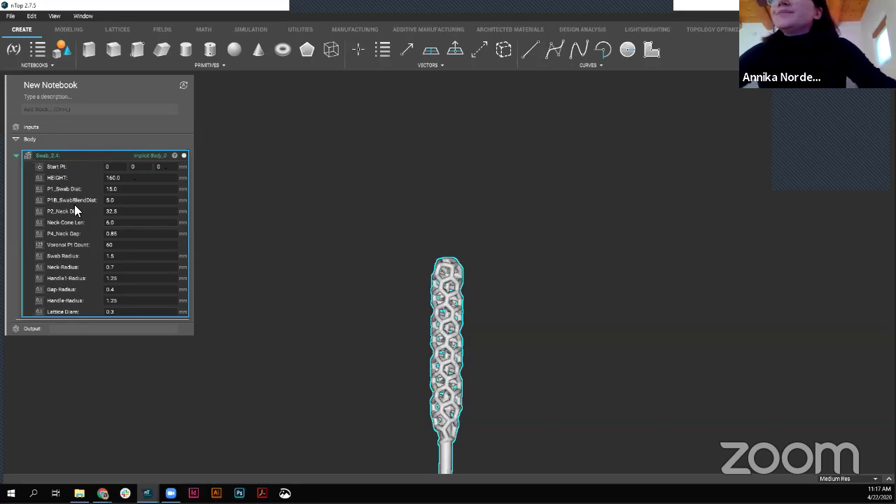
scroll(487, 314, "down", 5)
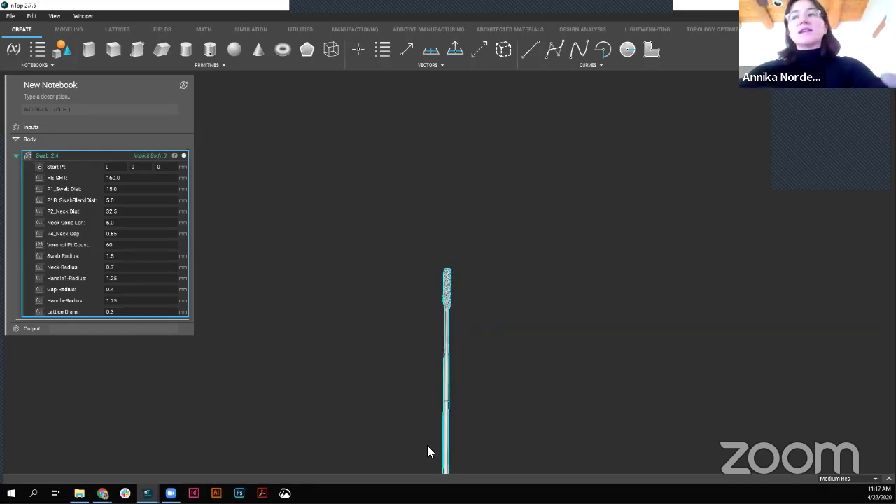
scroll(450, 430, "down", 2)
scroll(439, 423, "up", 6)
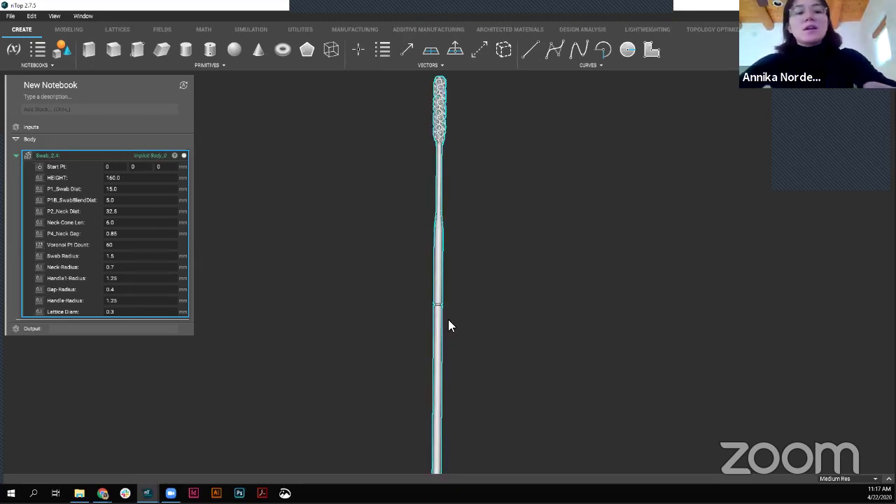
scroll(448, 322, "down", 2)
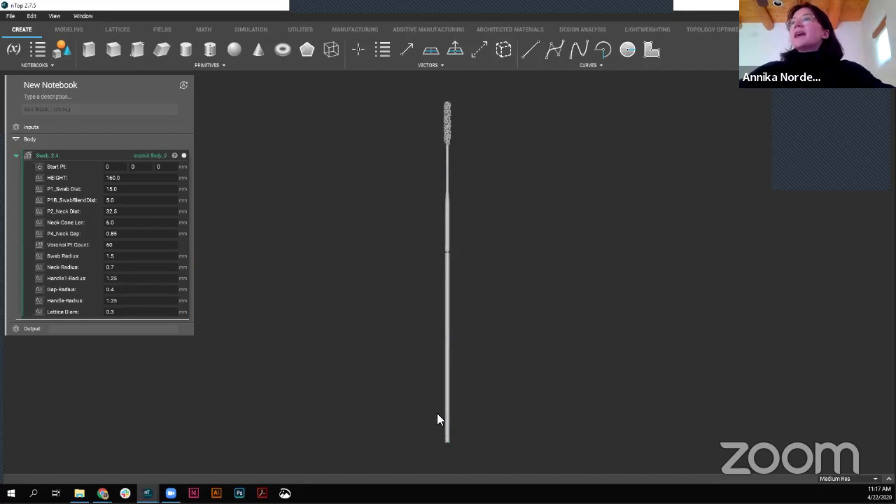
Step: Add a second Swab_2.4 block to the notebook via the 'swa' block search
left_click(78, 110)
type("swa")
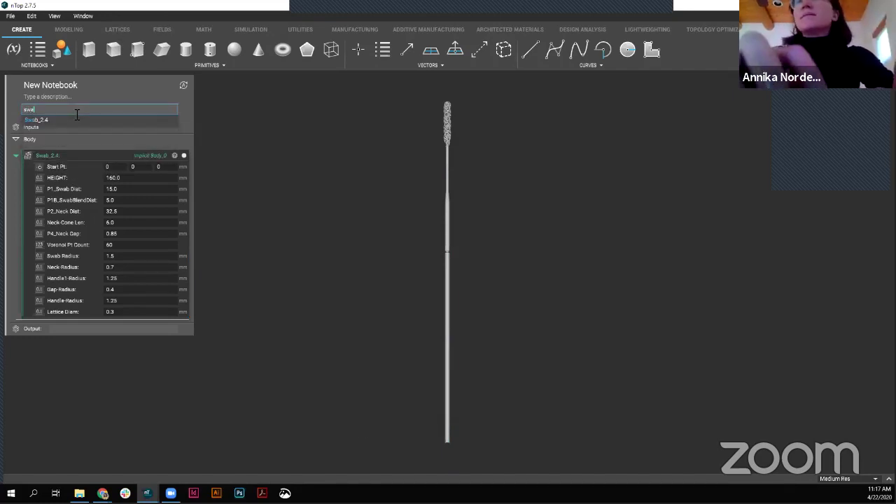
key("Return")
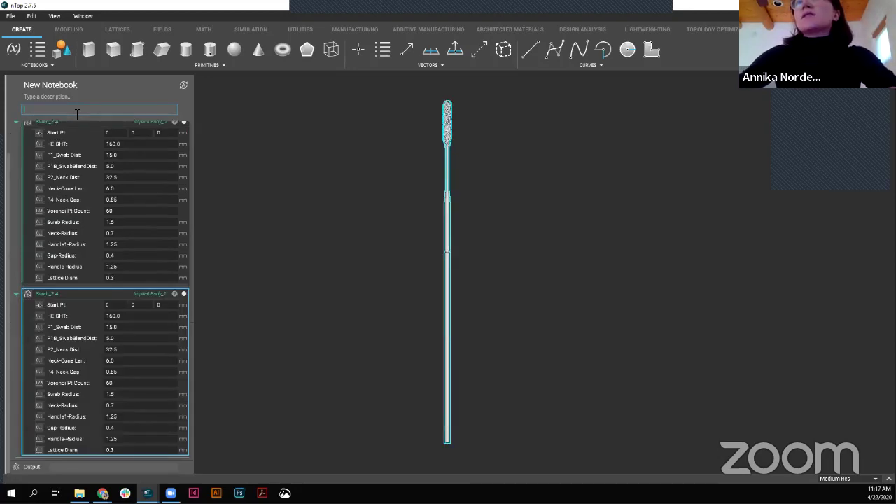
type("s")
key("BackSpace")
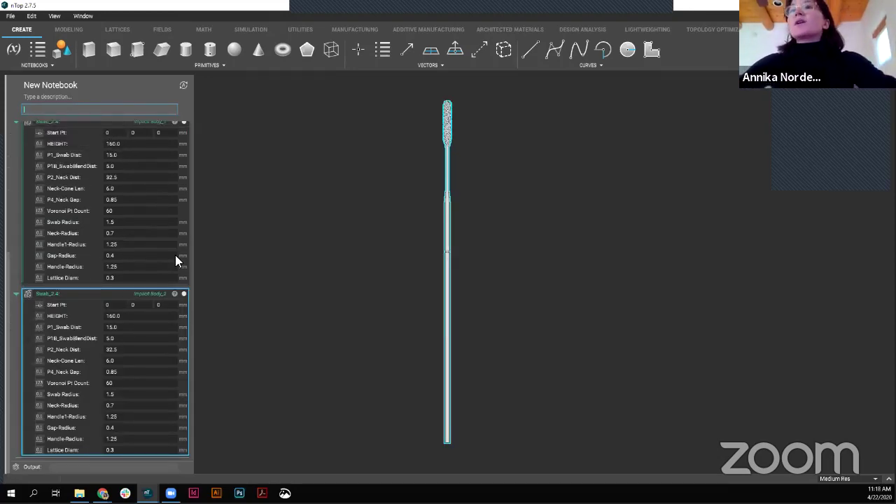
scroll(115, 266, "up", 1)
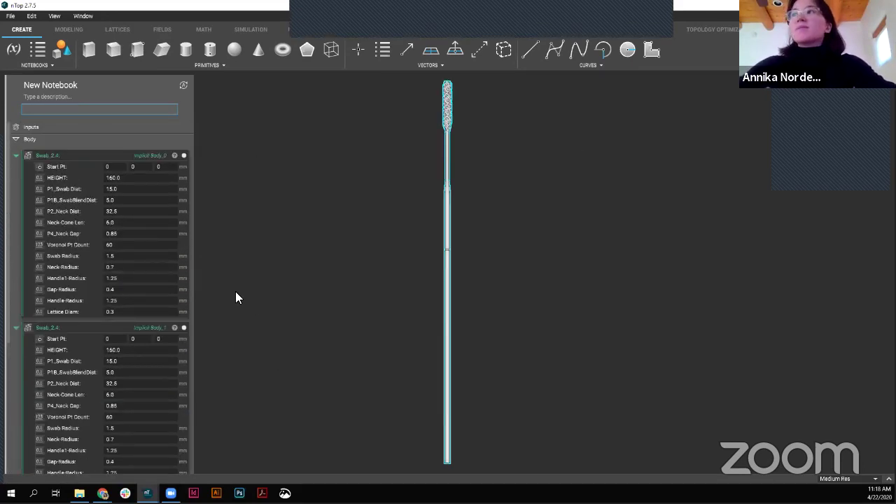
Step: Wrap the second Swab_2.4 in a Translate Object with offset vector 10, 0, 0
mouse_move(81, 320)
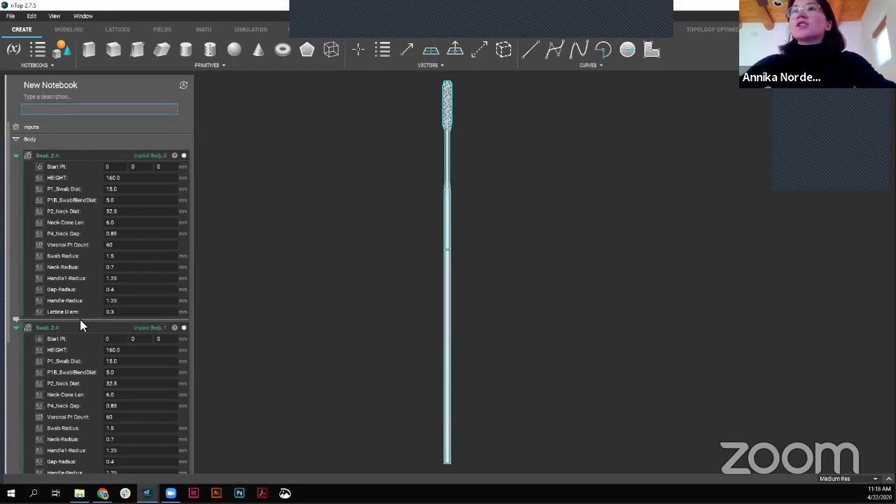
type("translate")
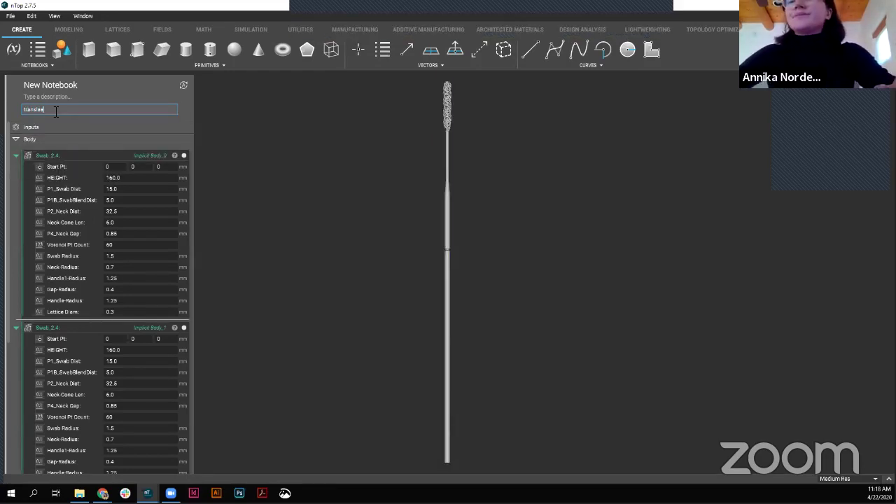
key("BackSpace")
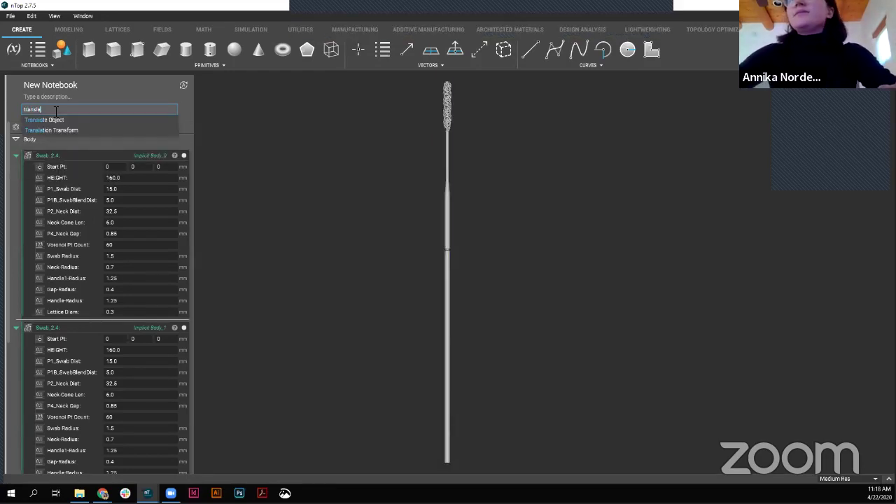
left_click(54, 119)
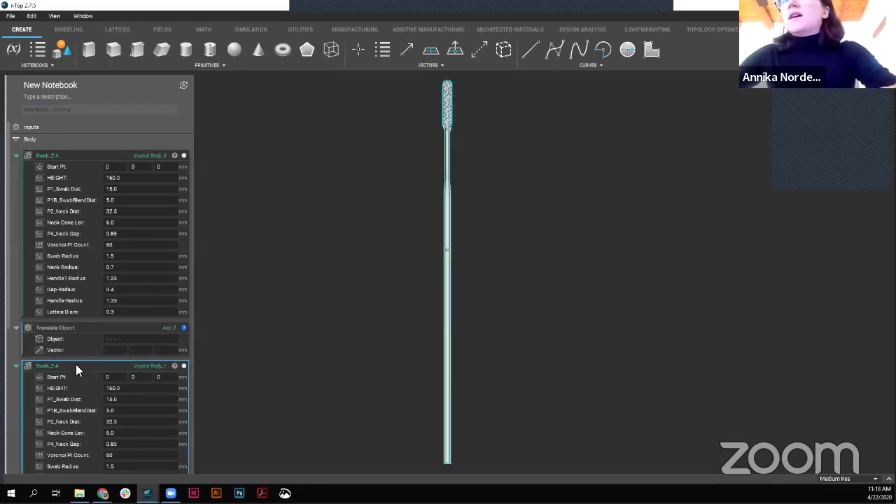
left_click_drag(76, 364, 92, 339)
scroll(97, 374, "down", 4)
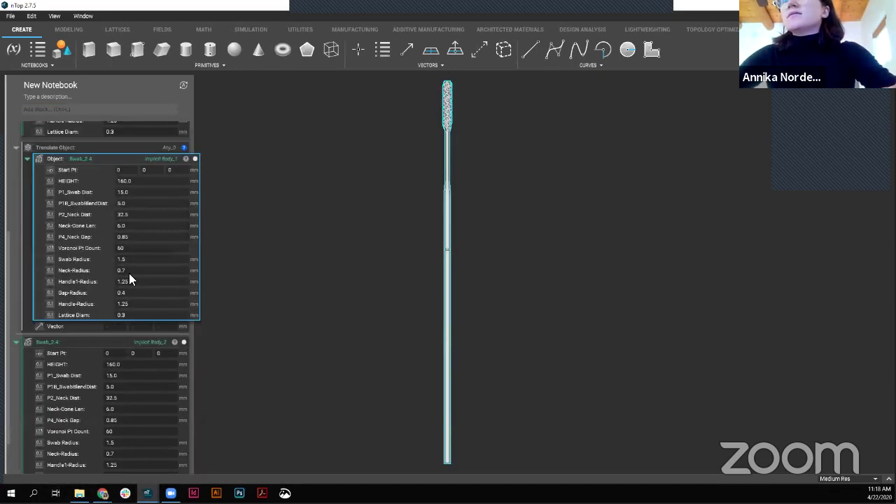
left_click(116, 374)
type("10")
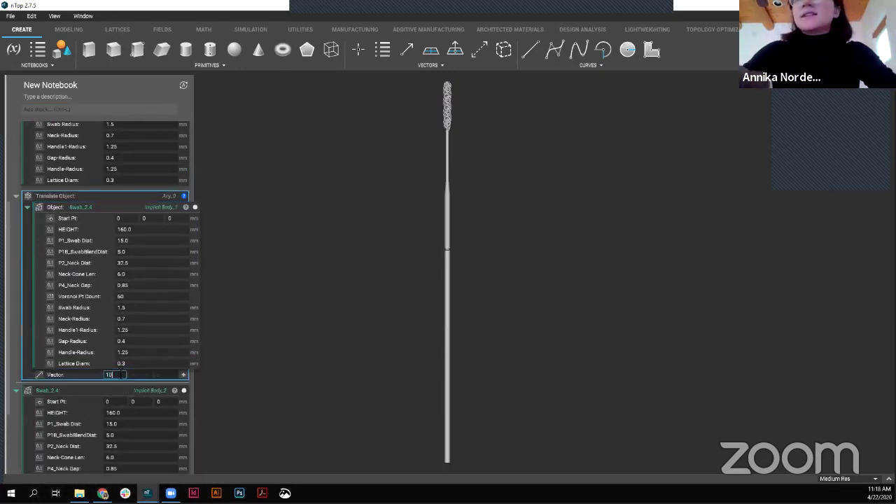
key("Tab")
type("0")
key("Tab")
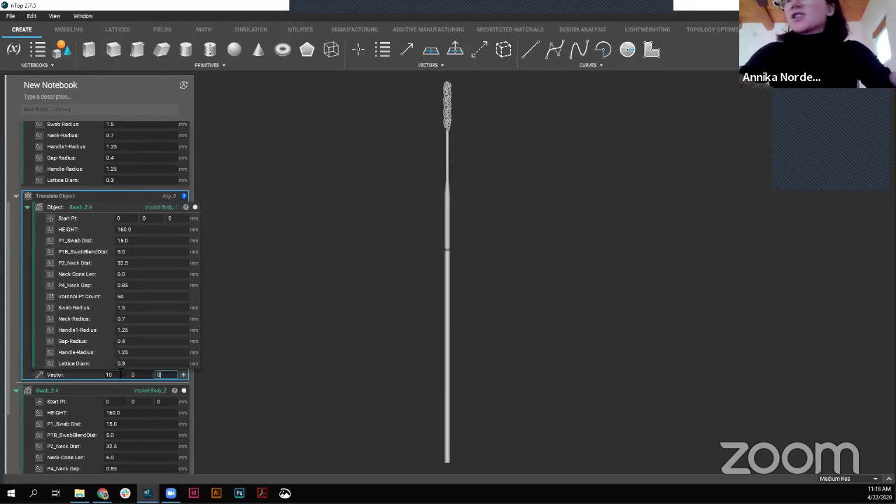
left_click(259, 236)
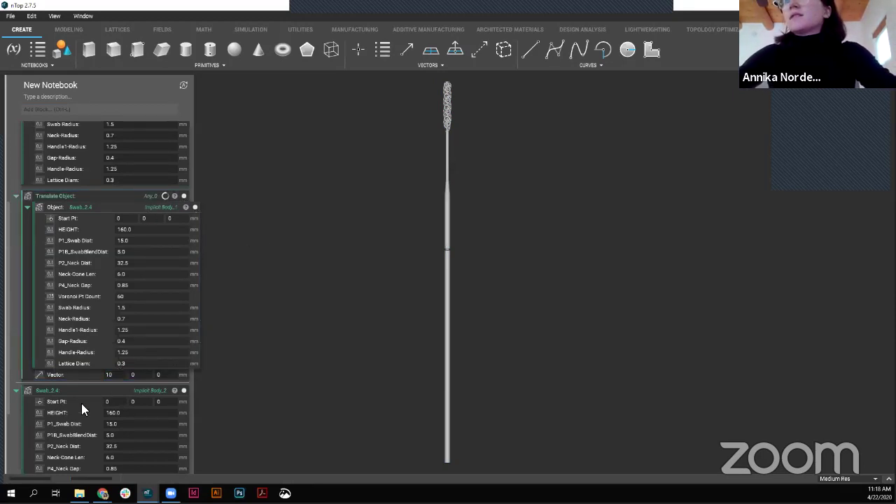
Step: Add another Translate Object and paste in a Swab_2.4 block as its object
left_click(65, 110)
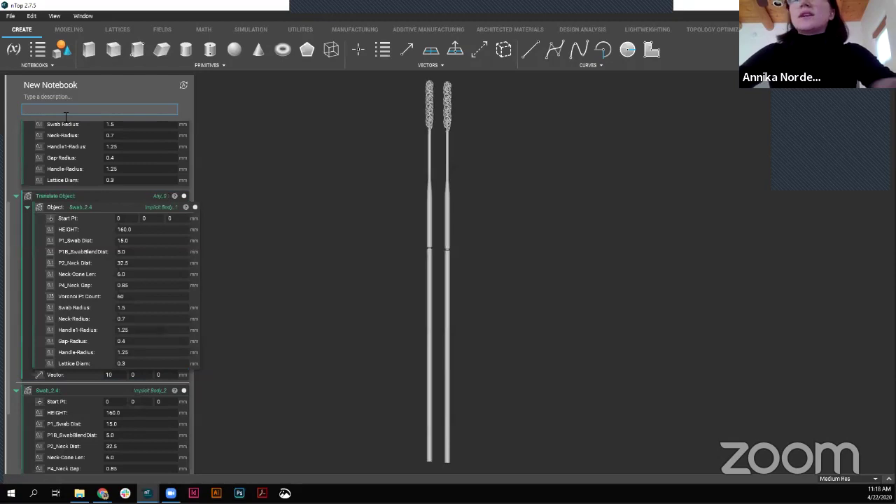
type("transla")
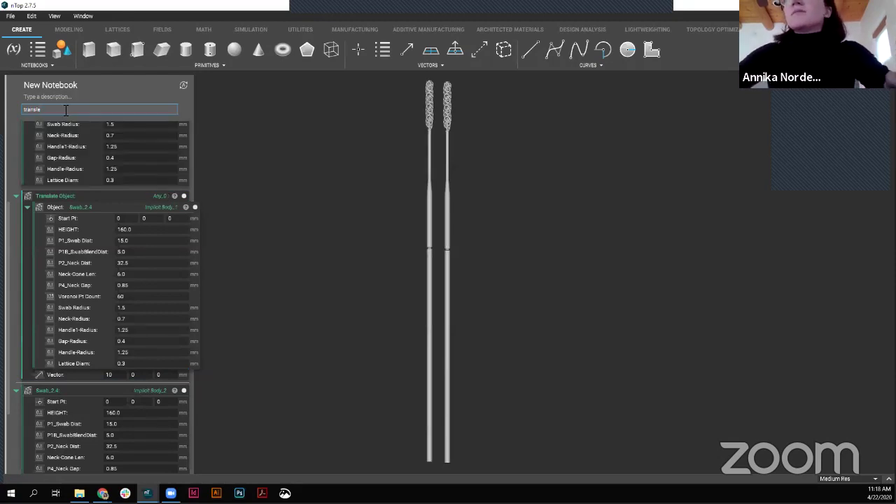
key("BackSpace")
type("a")
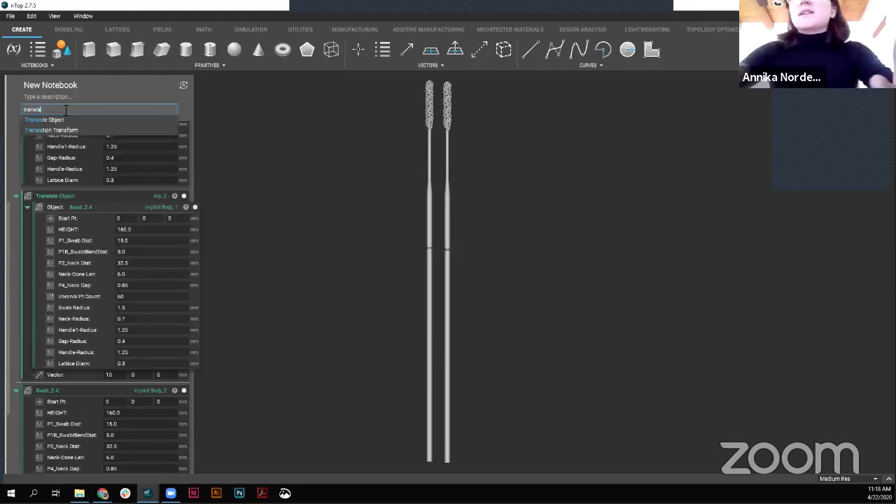
left_click(62, 120)
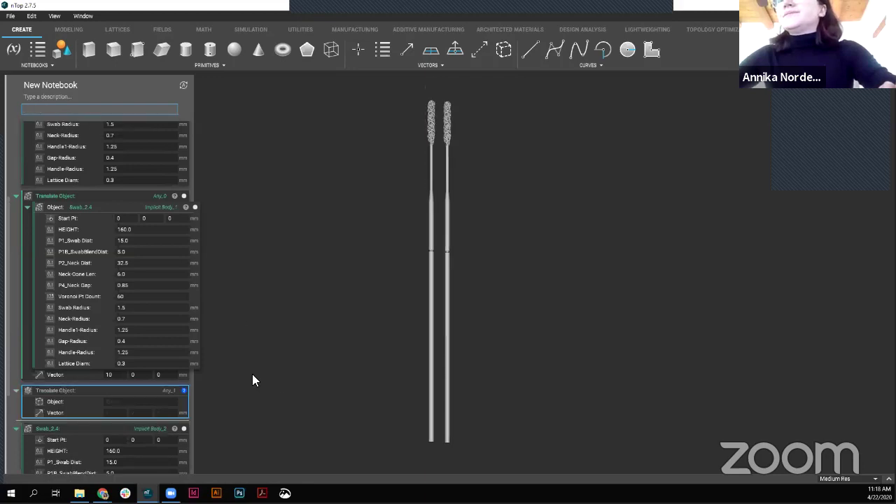
scroll(70, 426, "down", 1)
key("ctrl+v")
scroll(79, 421, "up", 2)
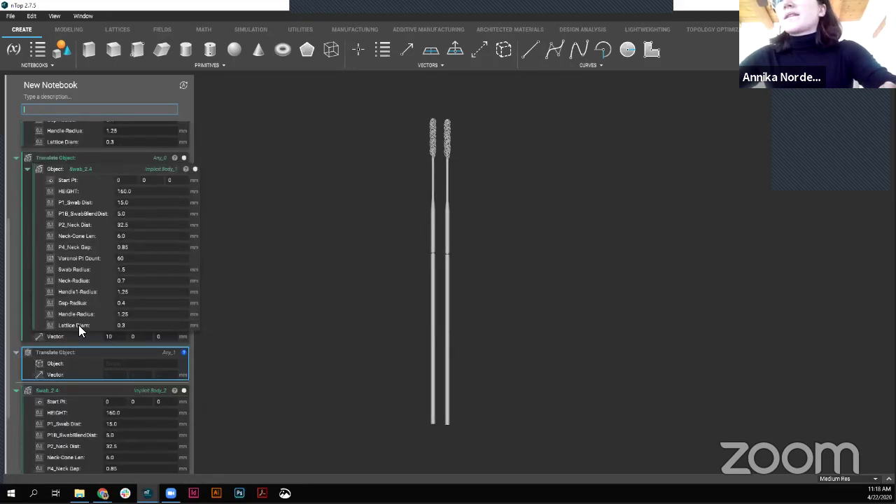
left_click_drag(56, 423, 87, 386)
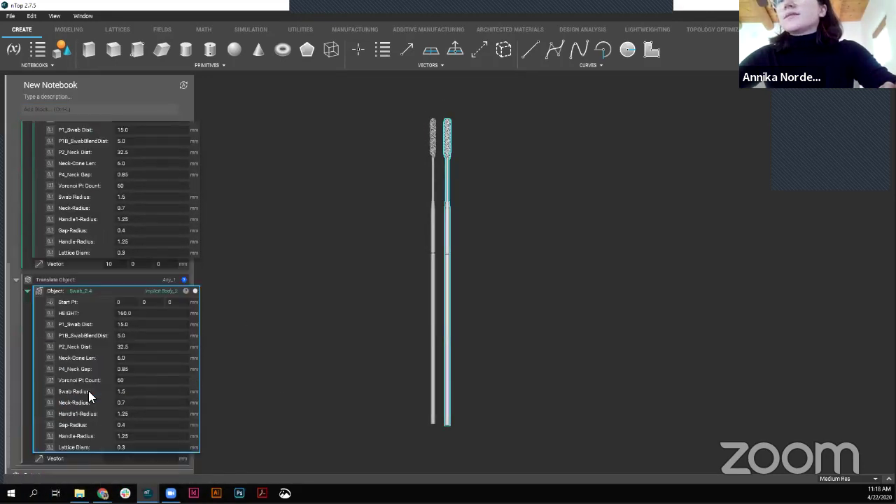
Step: Enter 20 and 0 as the second Translate Object's X and Y offsets
scroll(112, 469, "down", 1)
left_click(118, 451)
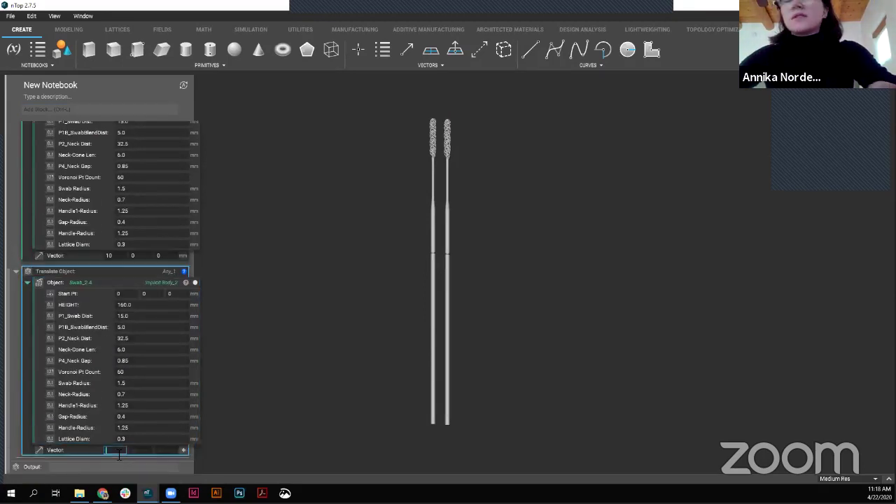
type("20")
key("Tab")
type("0")
key("Tab")
Step: Finish the third swab's 20, 0, 0 offset and clear the selection once it computes
type("0")
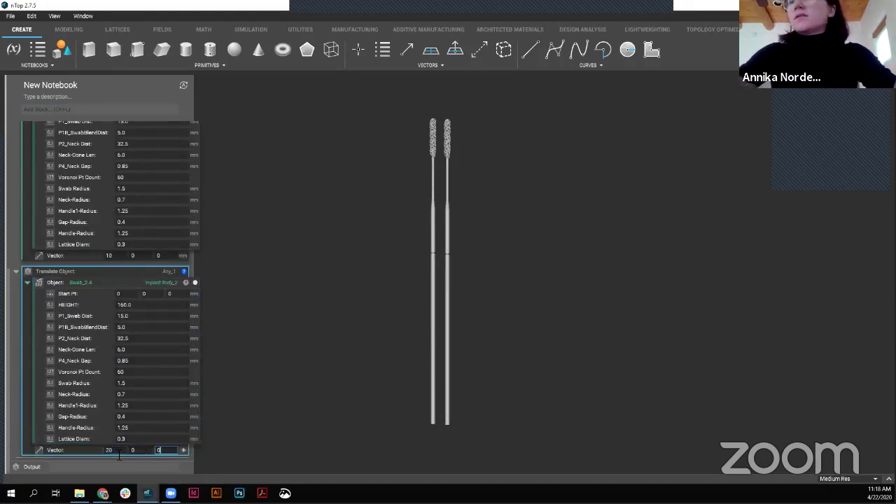
left_click(260, 354)
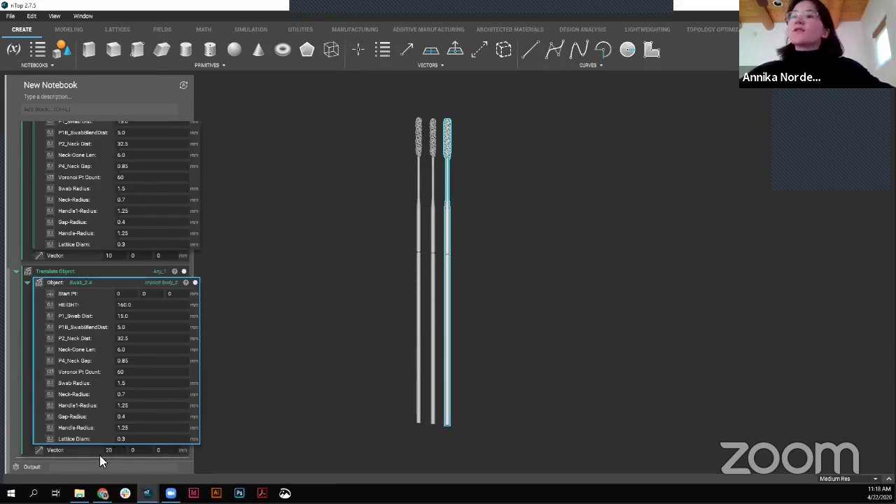
left_click(112, 281)
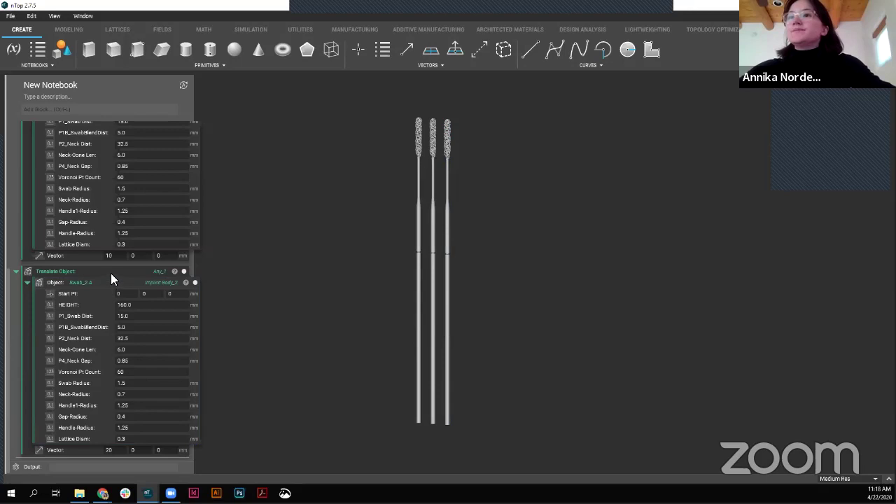
left_click(140, 272)
key("Delete")
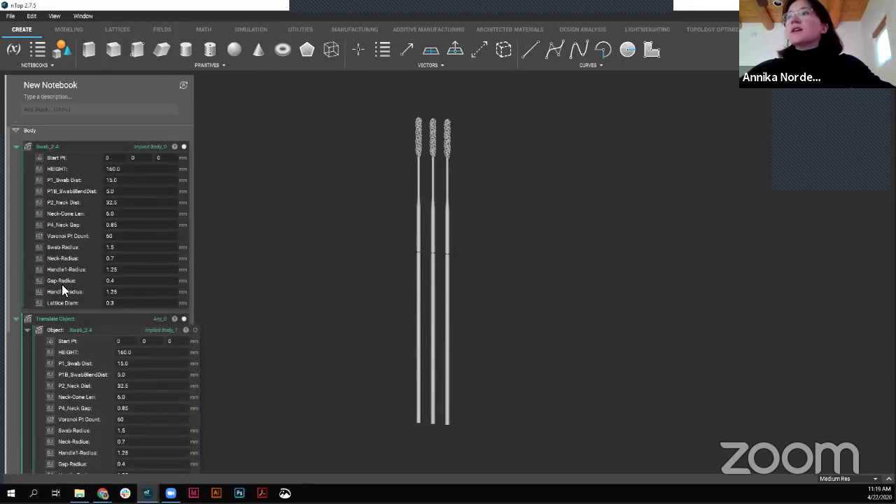
Step: Zoom the viewport in on the three side-by-side swab heads
scroll(445, 217, "up", 2)
scroll(446, 216, "up", 5)
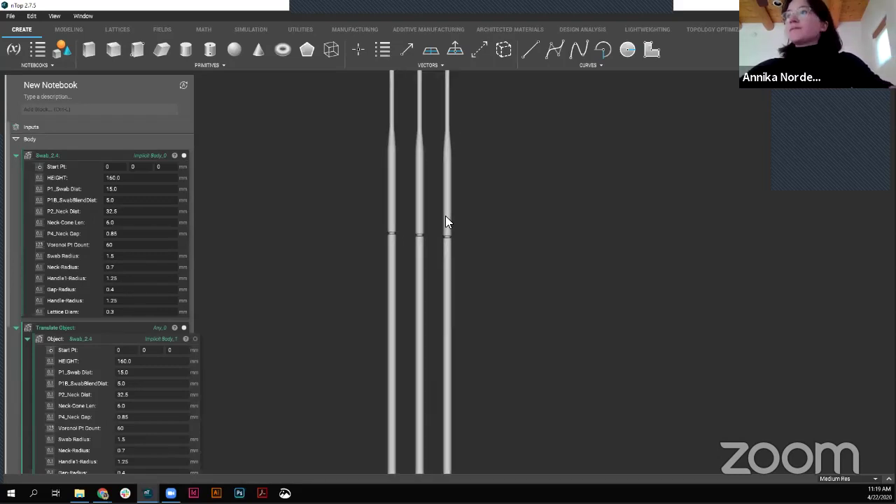
scroll(431, 238, "down", 3)
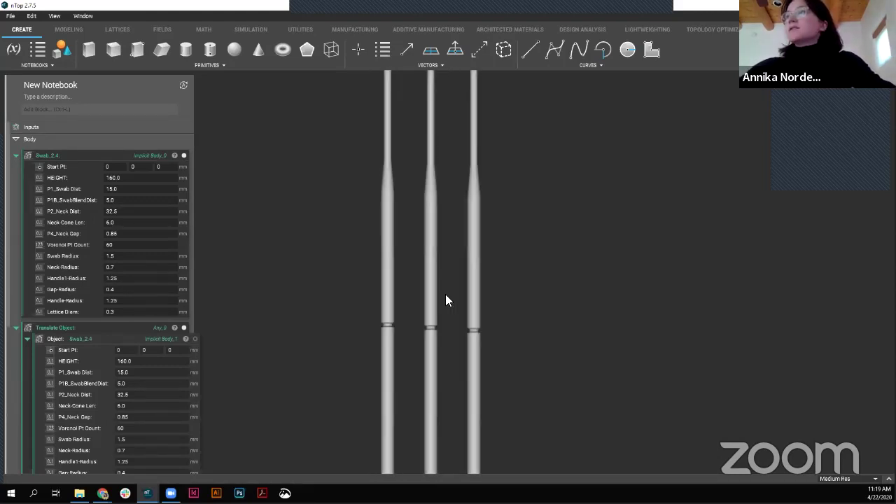
scroll(429, 337, "up", 6)
scroll(431, 234, "up", 2)
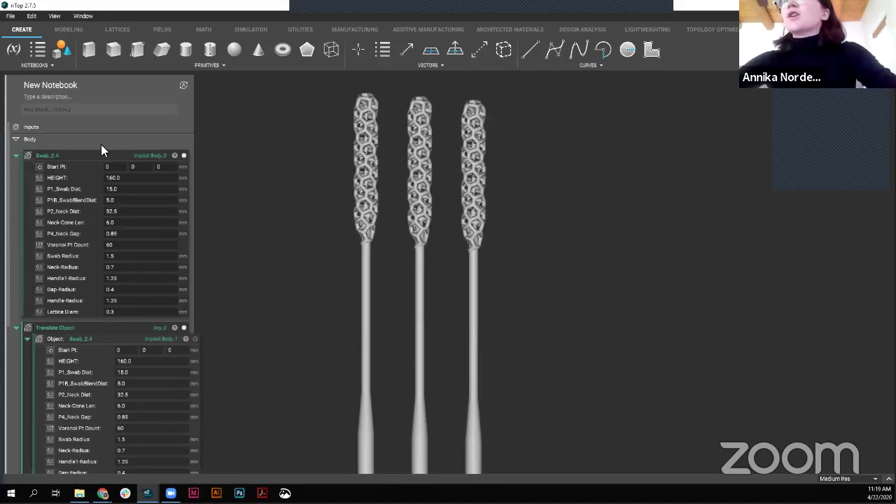
Step: Identify each swab's block and set the 10 mm copy's Voronoi Pt Count to 80
left_click(70, 157)
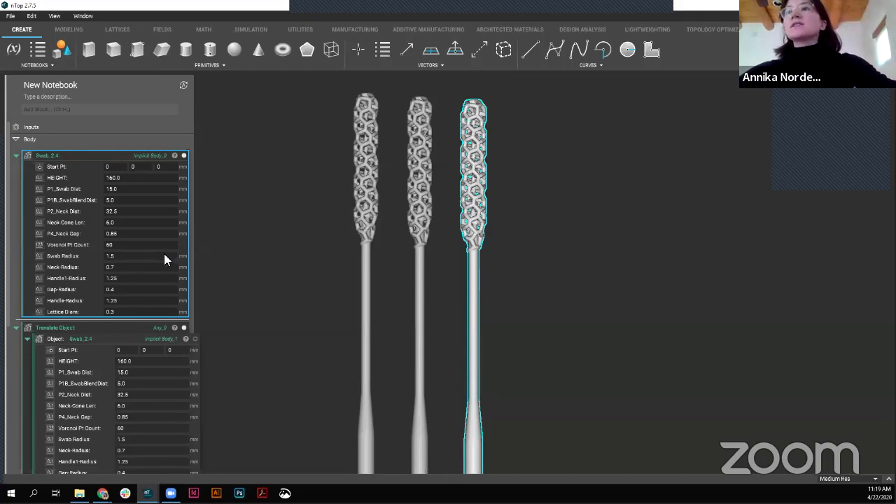
scroll(161, 264, "down", 3)
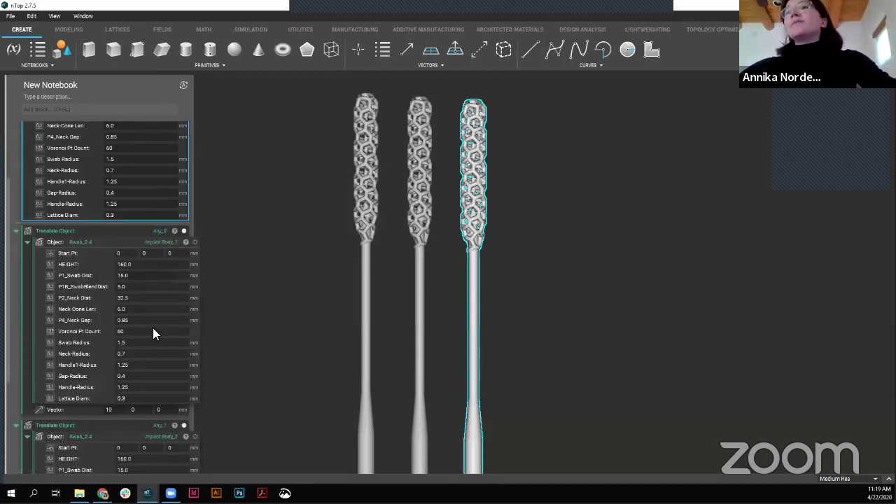
left_click(119, 230)
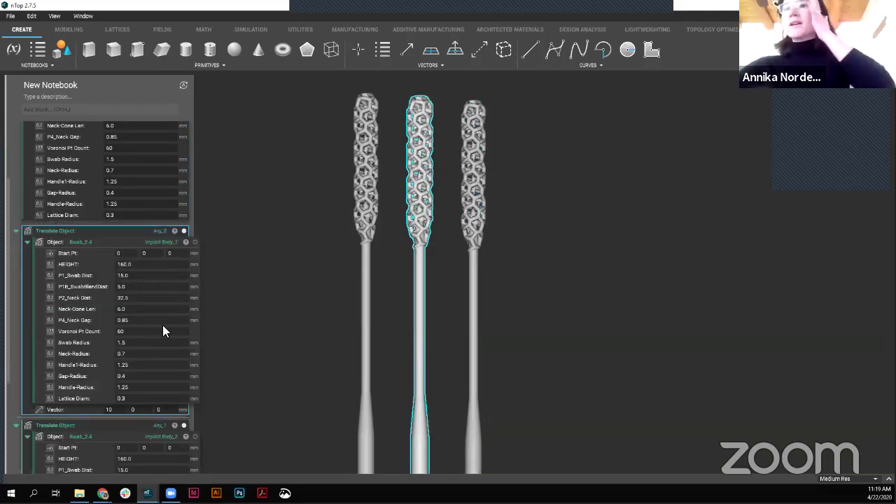
double_click(145, 333)
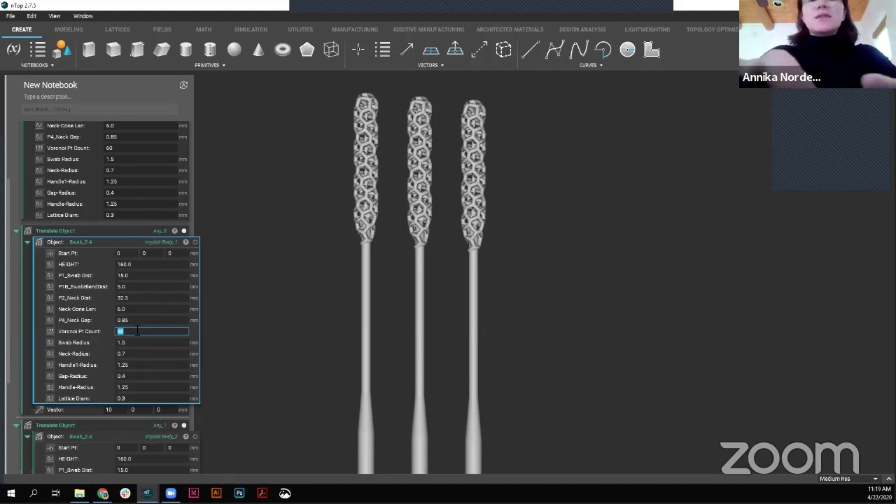
type("80")
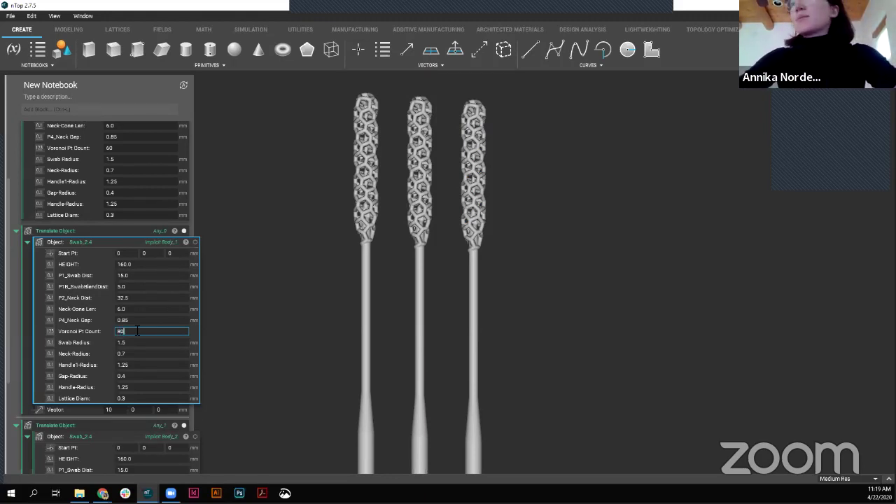
key("Return")
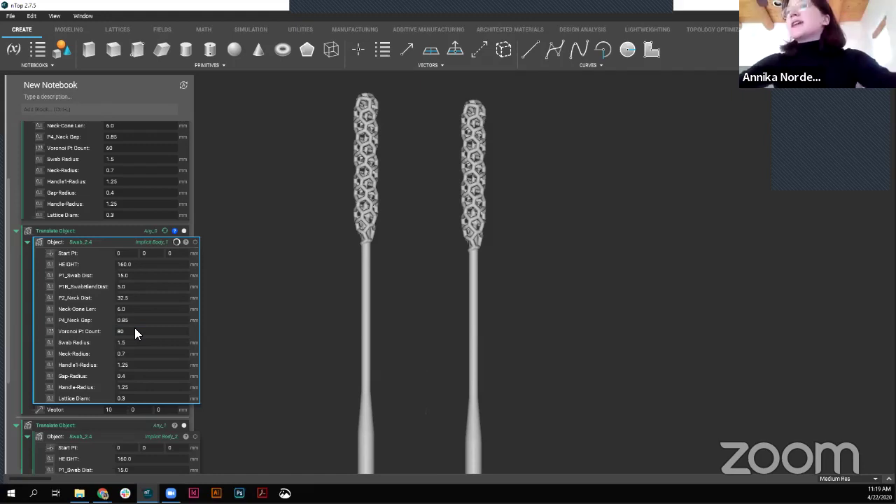
scroll(105, 303, "down", 5)
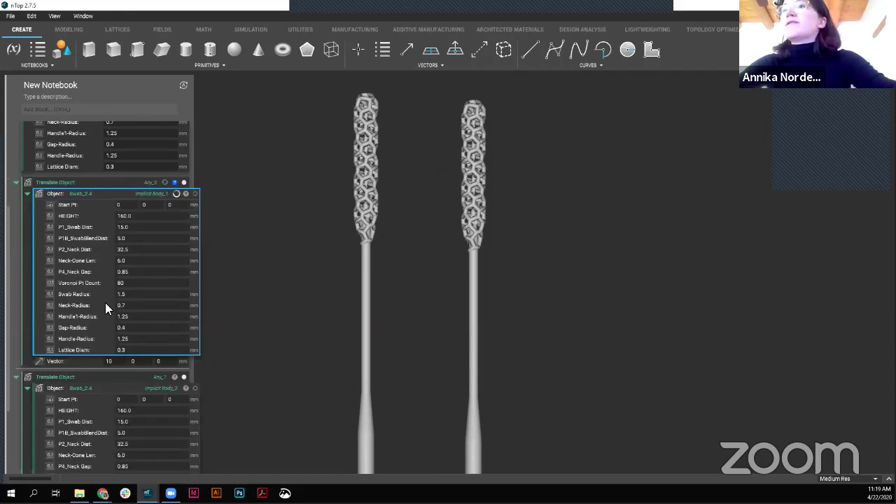
left_click(116, 275)
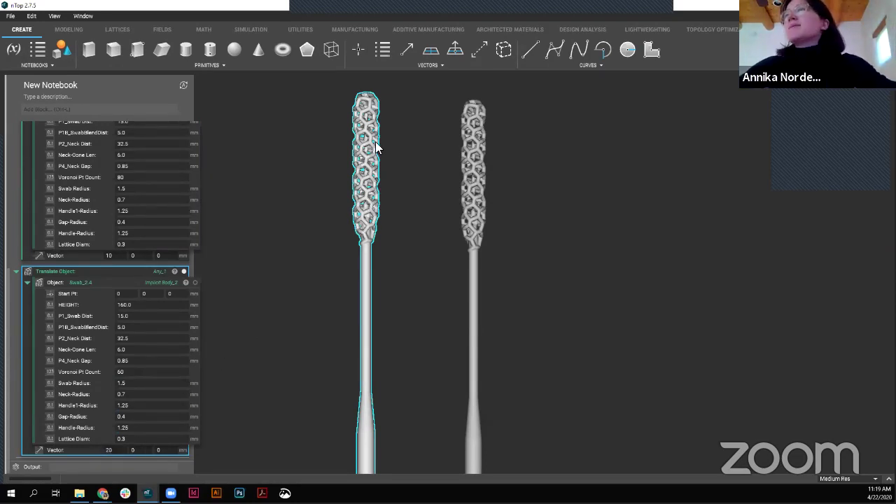
Step: Change the 20 mm copy's Lattice Diam from 0.3 to 0.2
left_click(136, 439)
key("BackSpace")
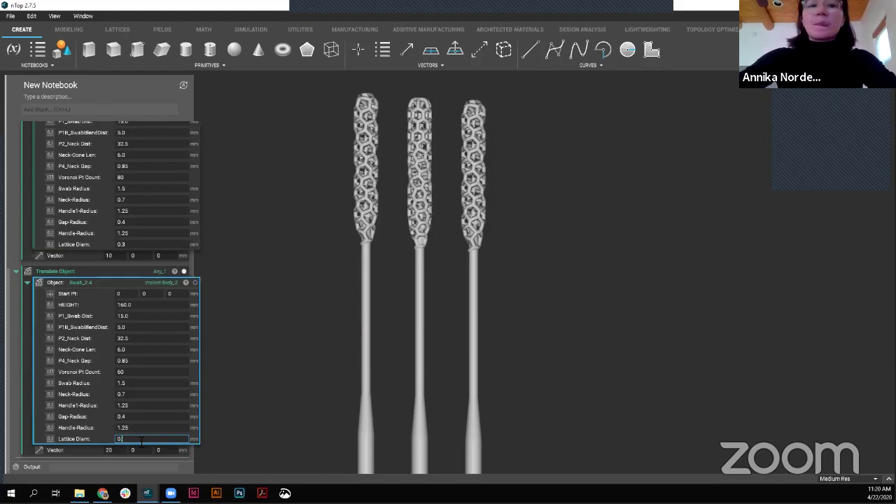
type("2")
key("Return")
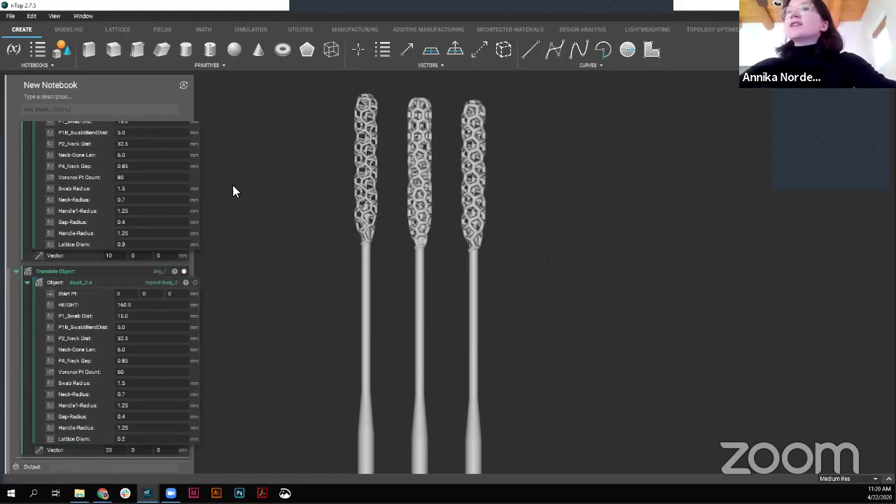
Step: Zoom the viewport in and out to compare the three lattice heads
scroll(112, 367, "up", 5)
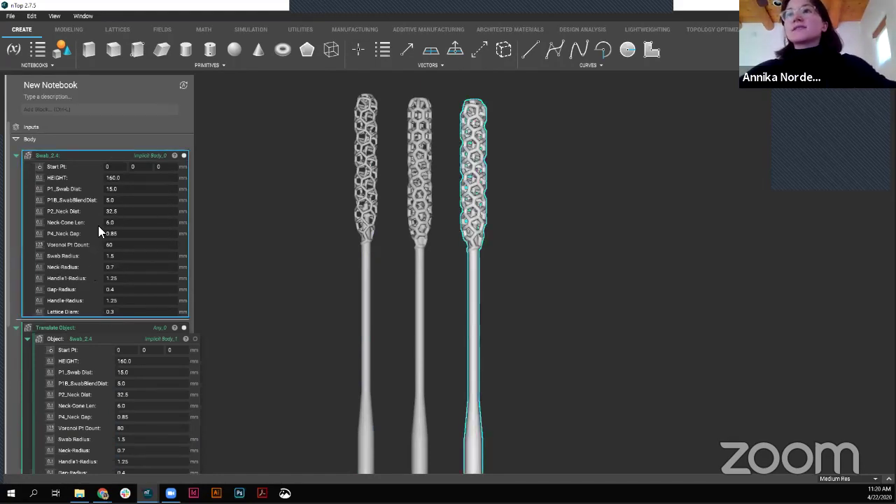
scroll(98, 226, "down", 4)
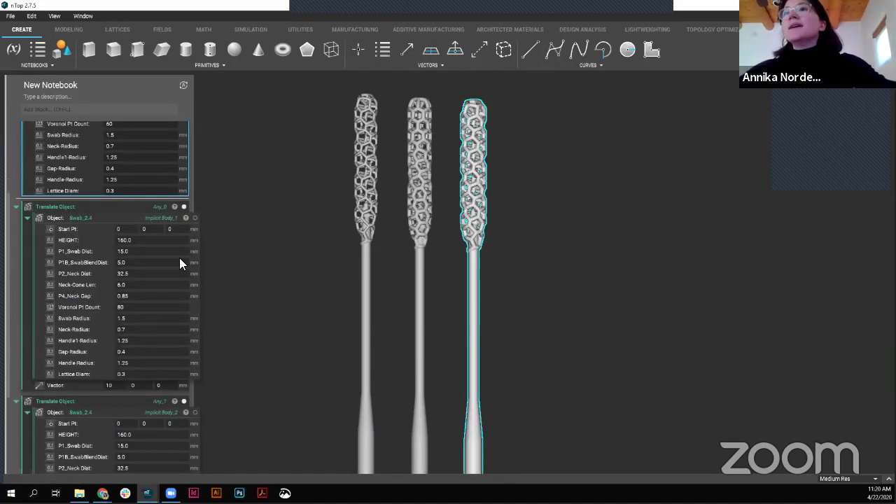
scroll(89, 300, "down", 3)
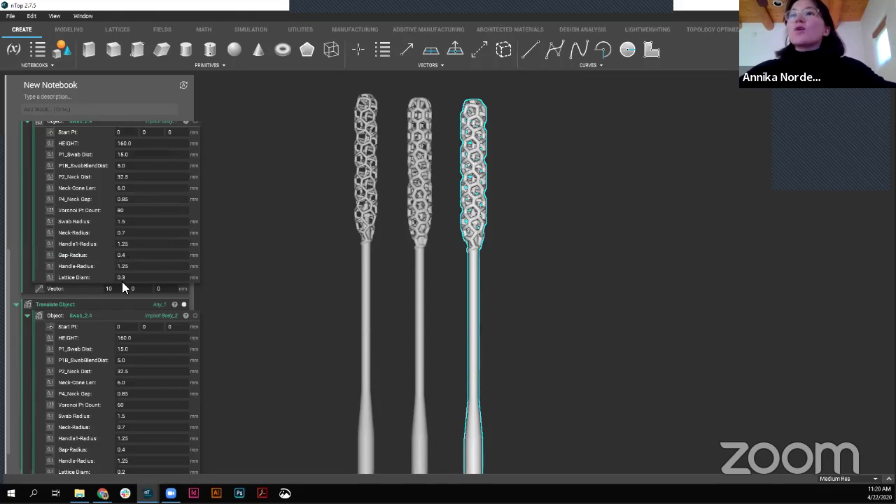
scroll(133, 380, "down", 1)
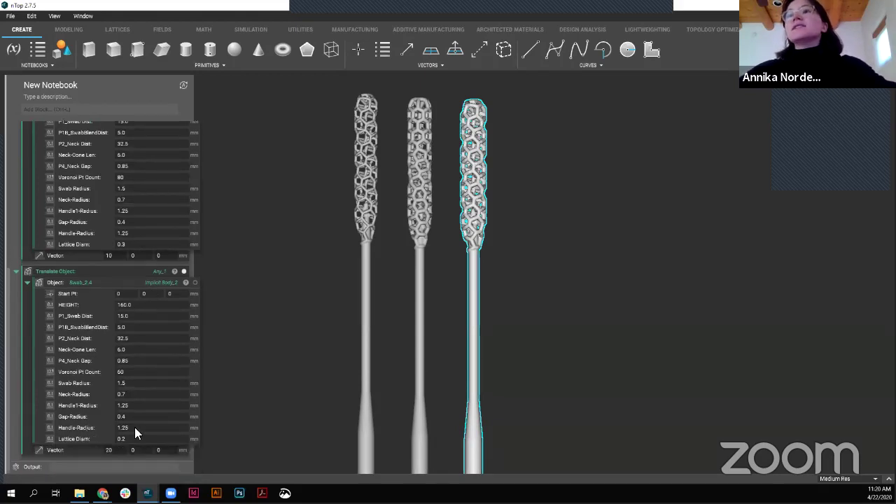
scroll(437, 175, "up", 2)
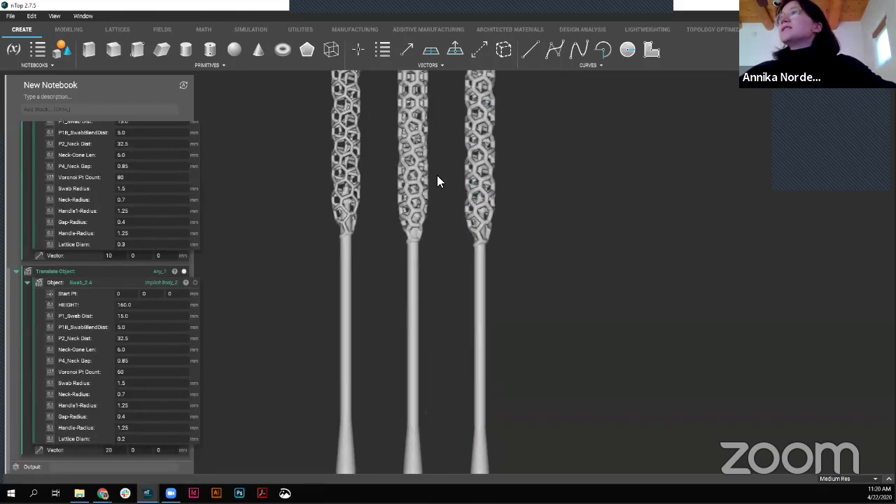
scroll(447, 175, "up", 5)
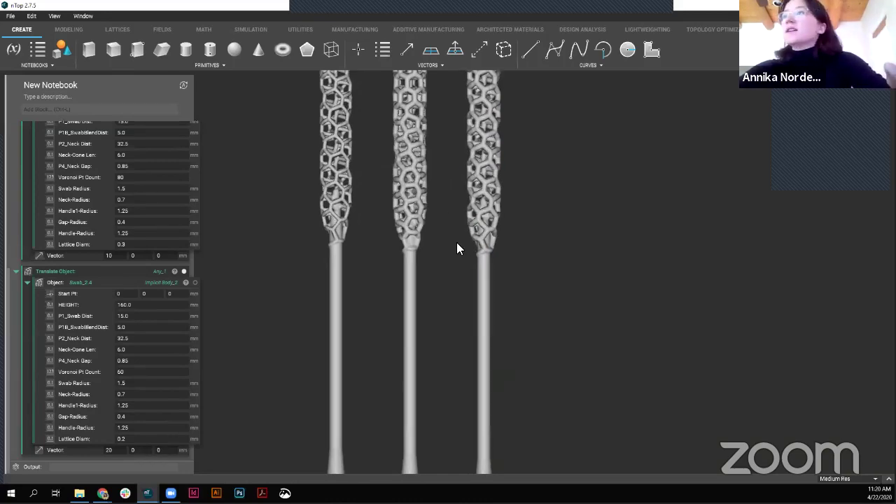
scroll(436, 179, "down", 4)
right_click_drag(430, 147, 464, 284)
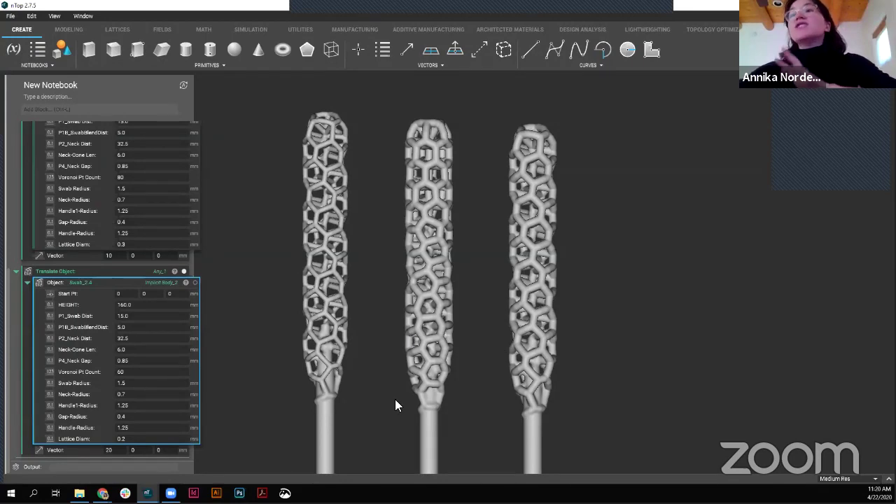
scroll(376, 336, "down", 5)
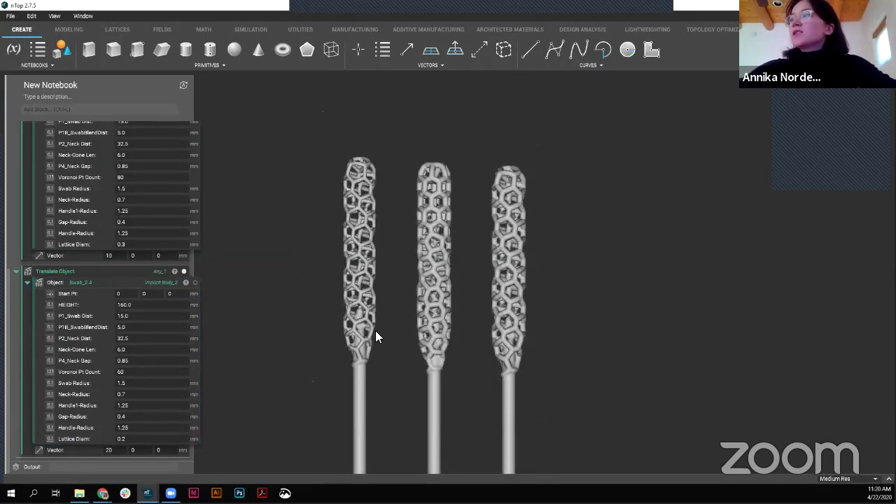
scroll(375, 336, "up", 4)
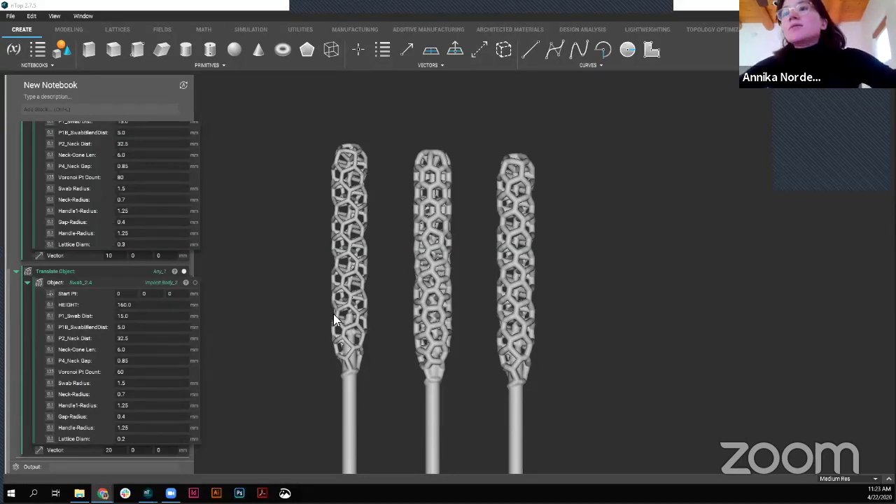
Step: Add a Mass Properties from Body block and inspect its outputs popup
left_click(245, 347)
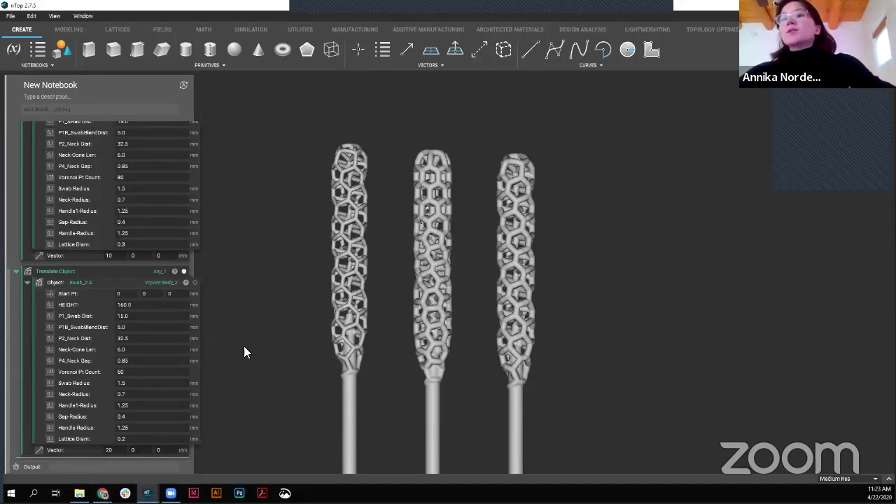
left_click(51, 108)
type("mass")
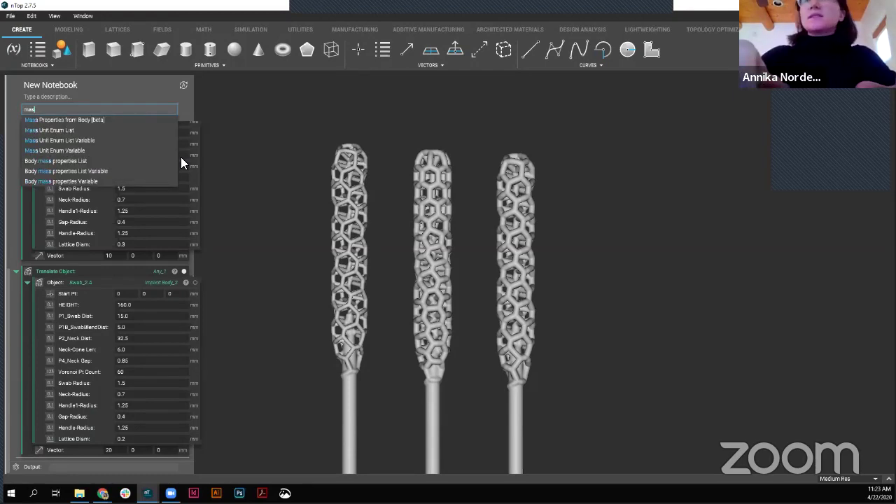
left_click(105, 119)
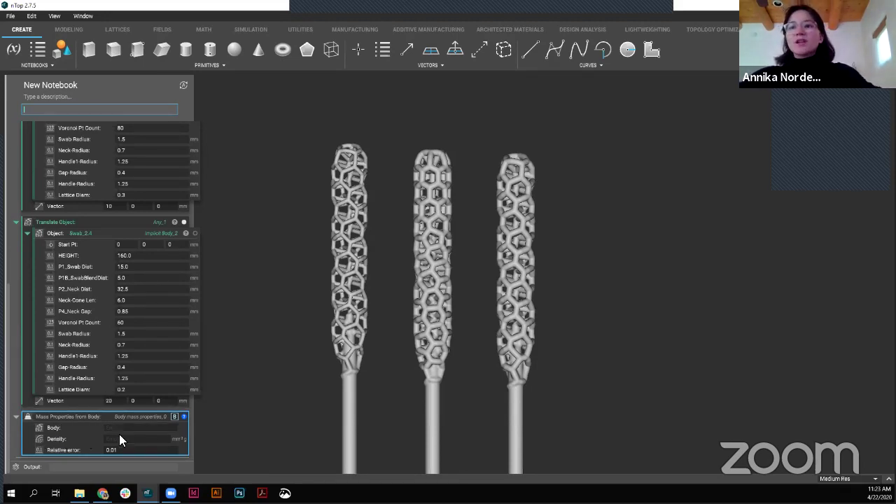
left_click(184, 416)
left_click(270, 332)
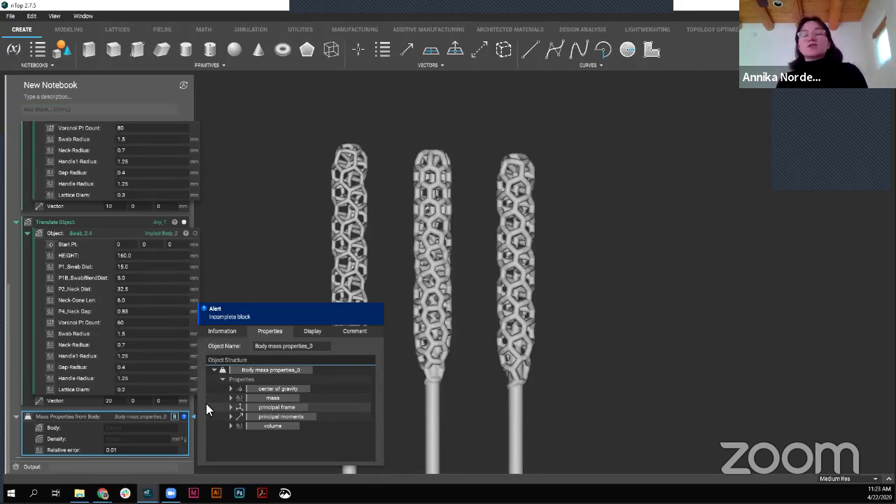
Step: Abandon a 'densit' block search, show the MATH ribbon tools, then switch to the browser
left_click(104, 110)
type("densi")
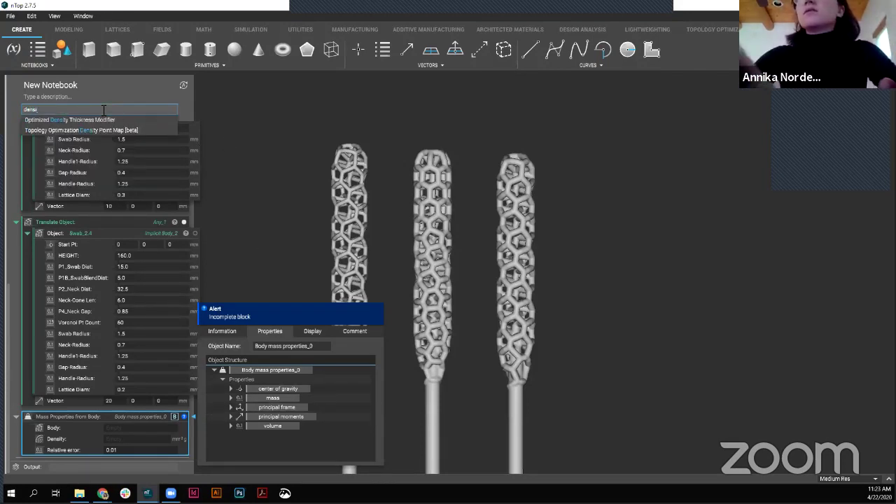
type("t")
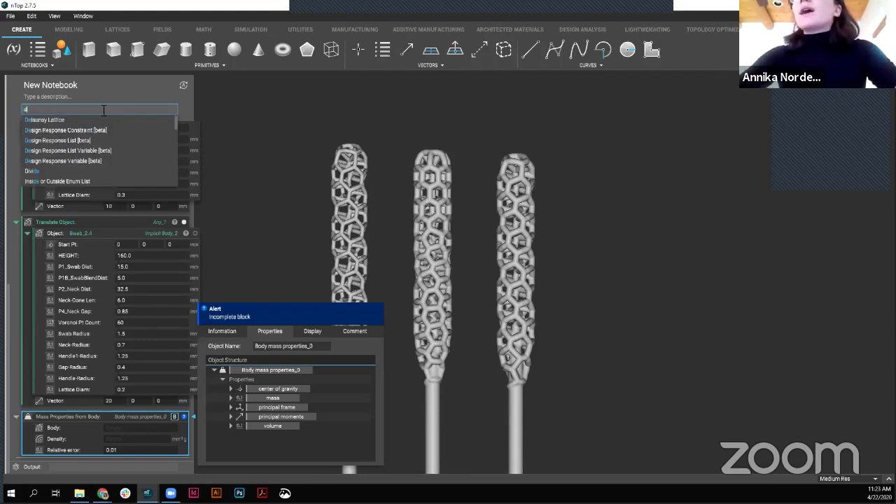
key("Escape")
left_click(255, 210)
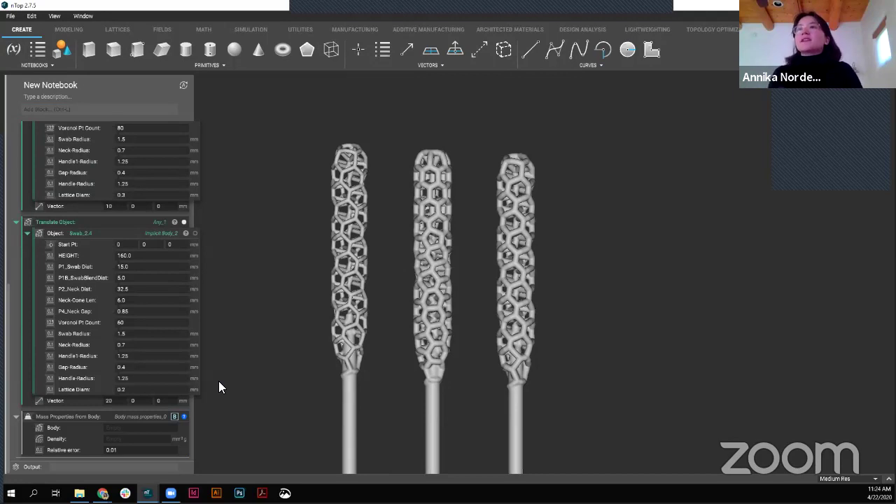
left_click(204, 30)
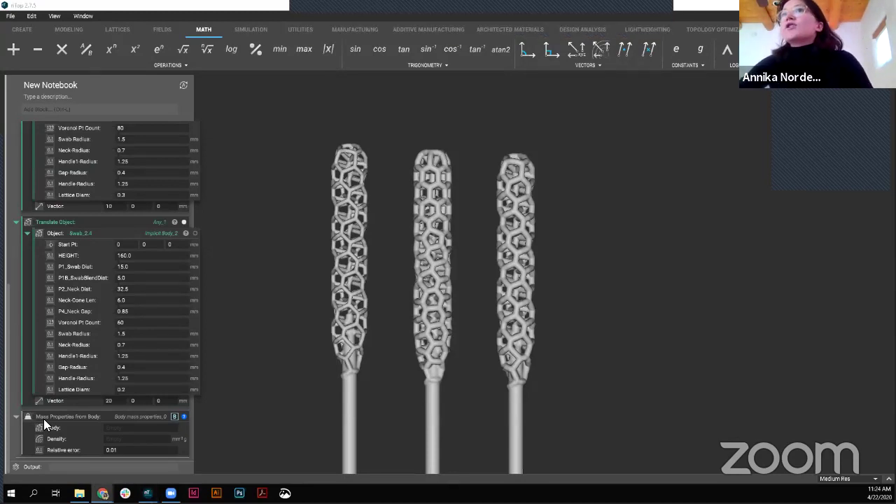
key("alt+Tab")
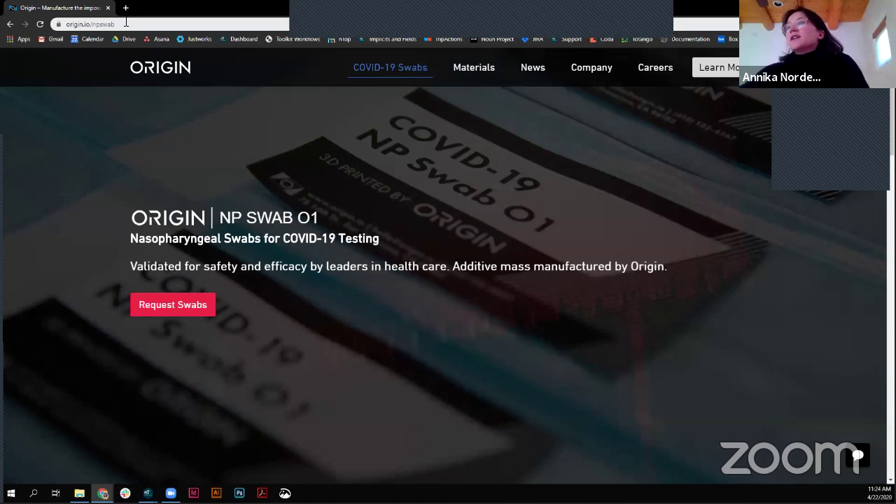
Step: Scroll the origin.io NP Swab 01 page past its Overview specs to the Request NP Swab 01 form
scroll(544, 248, "down", 10)
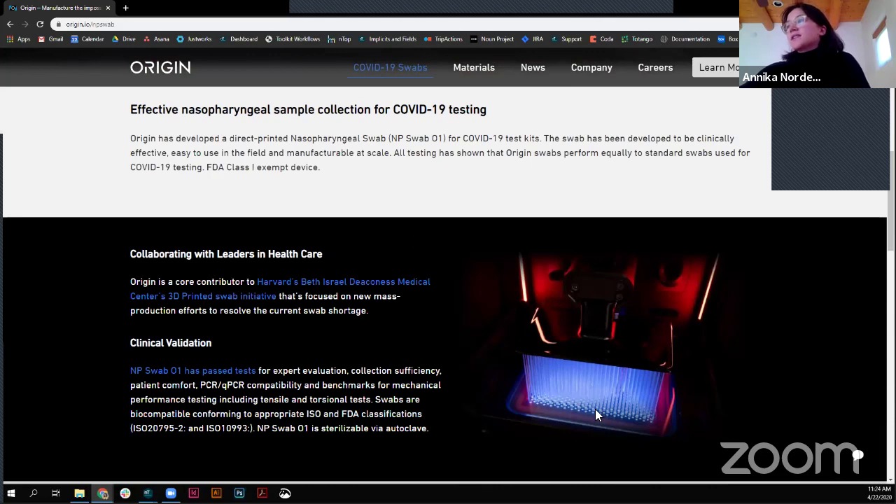
scroll(472, 310, "down", 2)
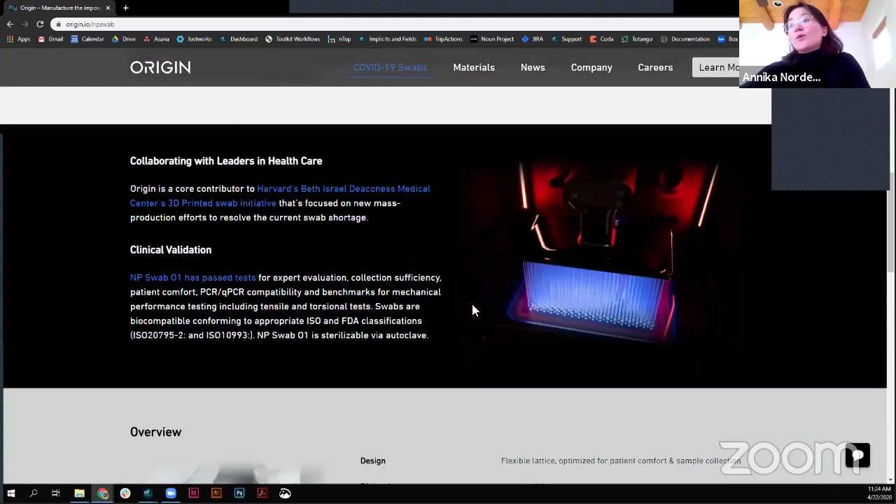
scroll(472, 311, "down", 5)
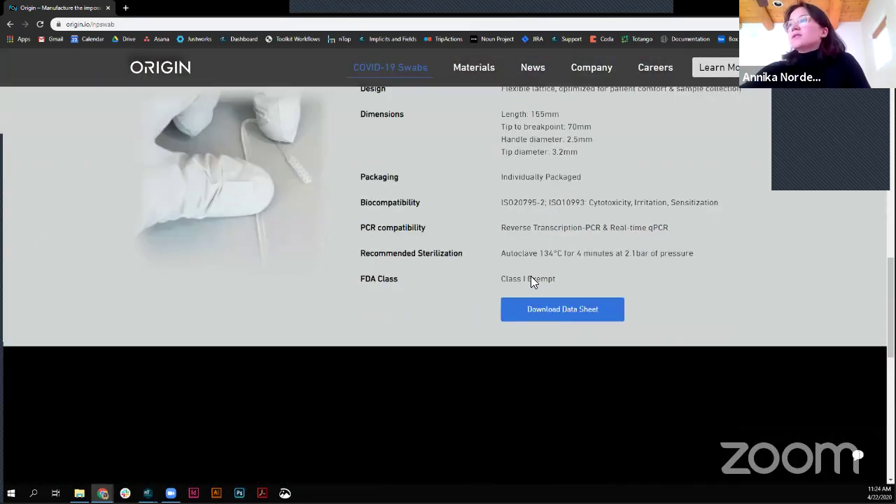
scroll(539, 260, "up", 1)
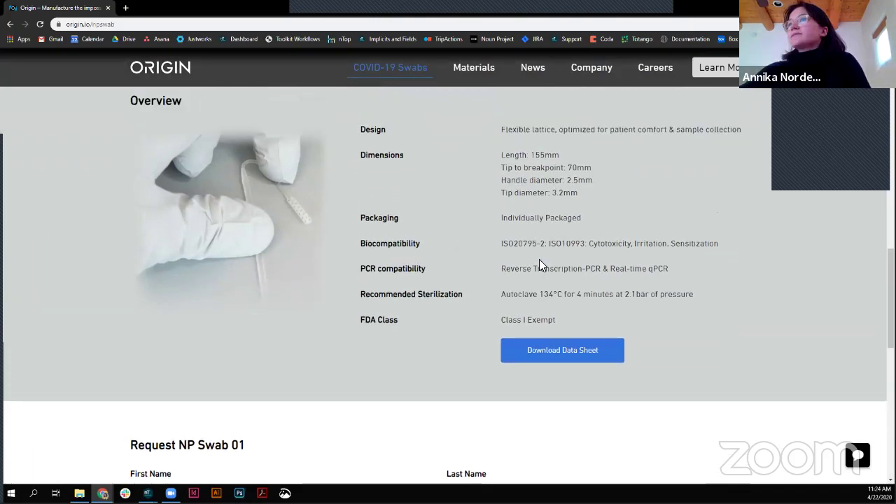
scroll(539, 266, "up", 1)
scroll(583, 233, "up", 2)
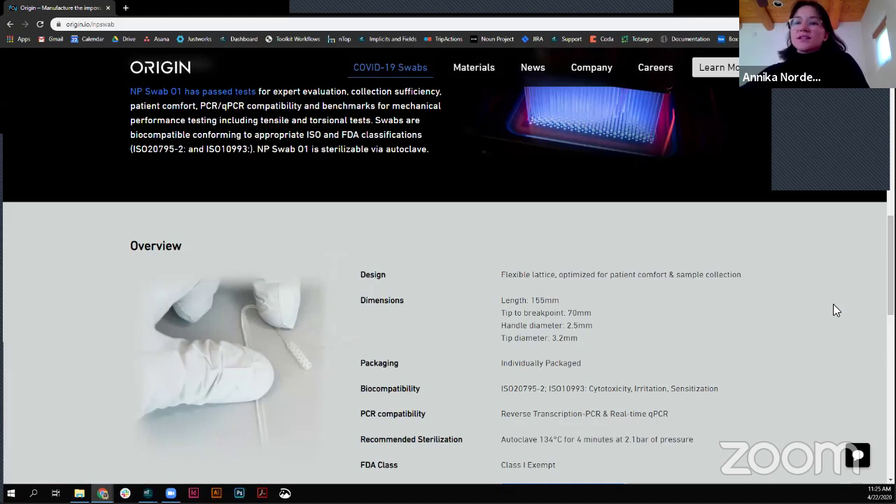
scroll(720, 324, "down", 4)
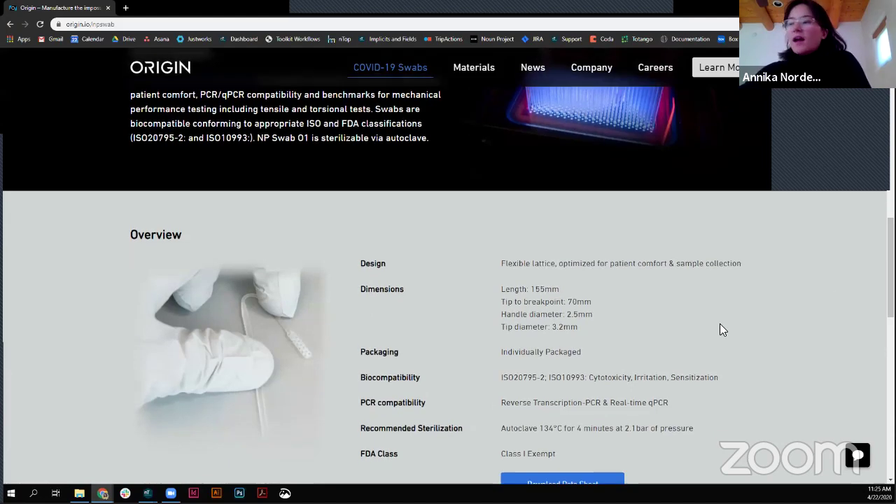
scroll(724, 329, "down", 5)
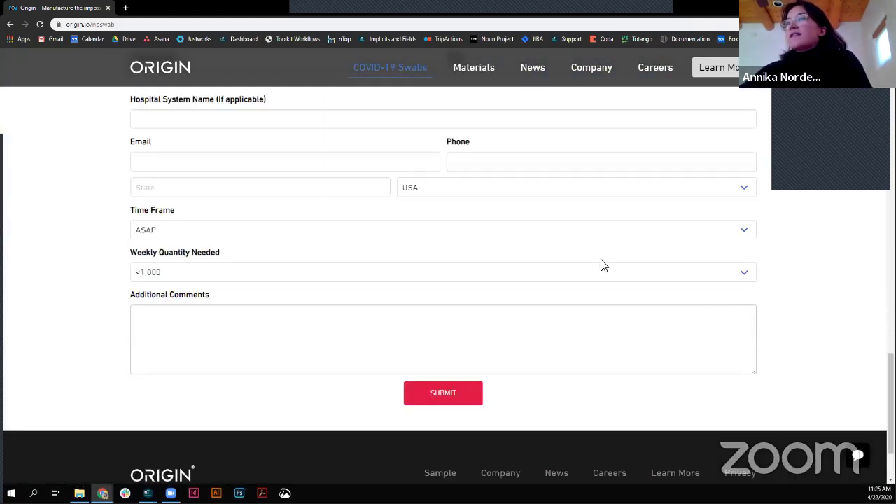
scroll(603, 263, "up", 1)
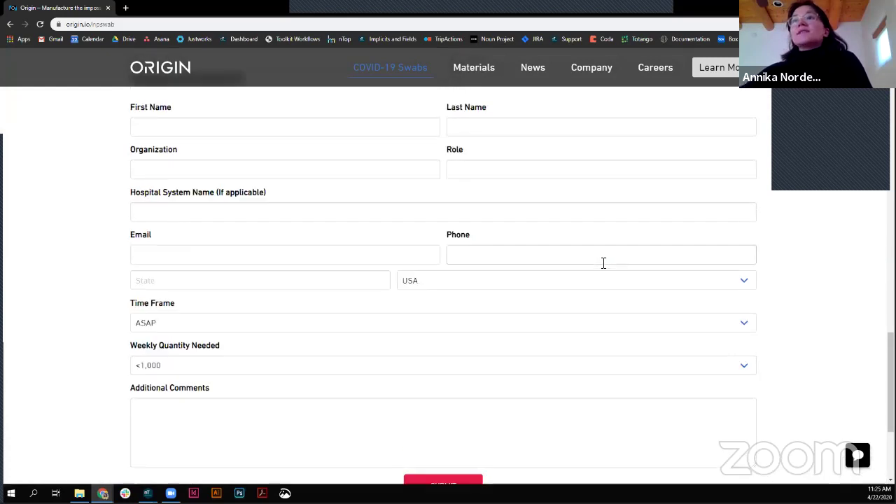
scroll(603, 263, "up", 1)
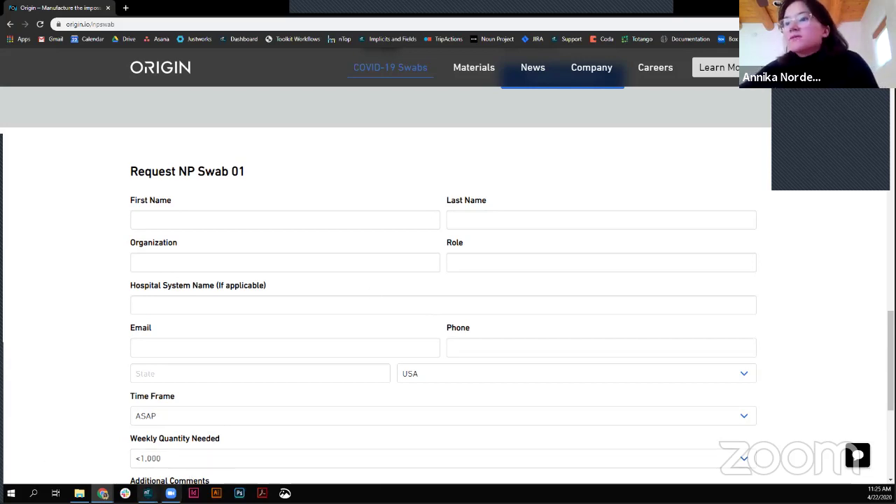
Step: Switch to the Swab_1.0 notebook and preview its Staff block on its own
mouse_move(147, 493)
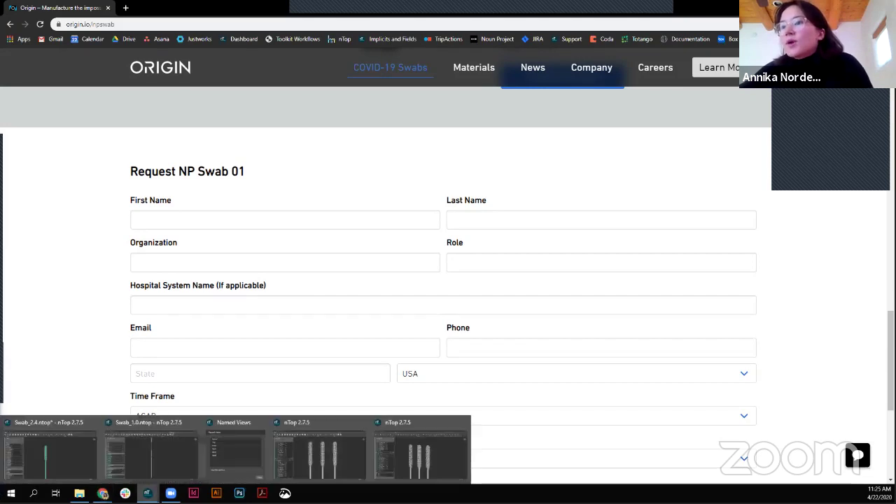
left_click(177, 448)
scroll(47, 238, "up", 3)
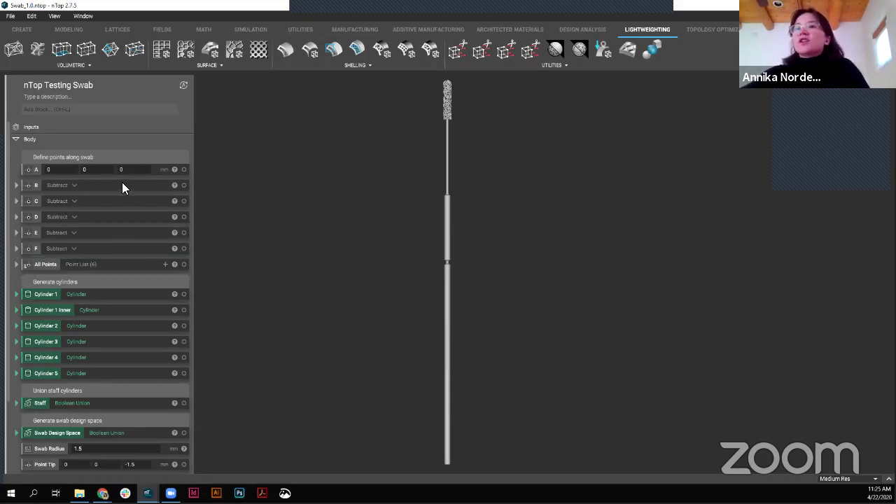
left_click(96, 403)
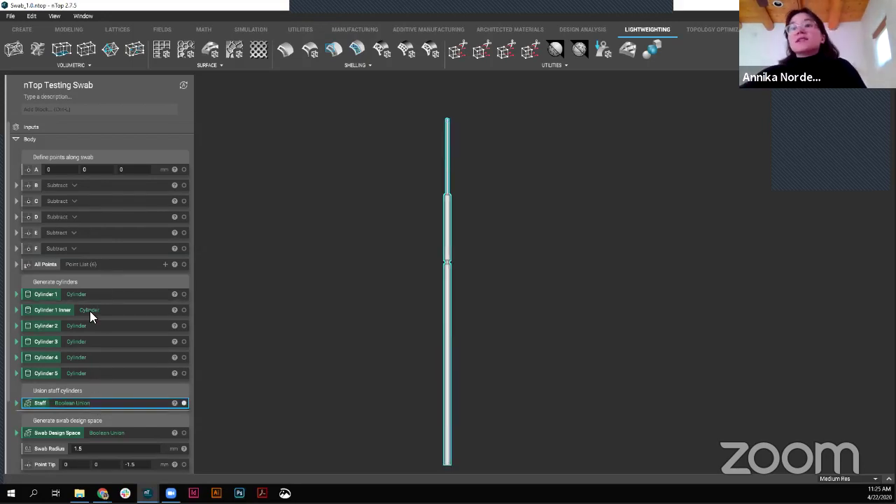
Step: Preview the Swab Design Space, then the Complete Part swab, and clear the selection
scroll(145, 326, "down", 2)
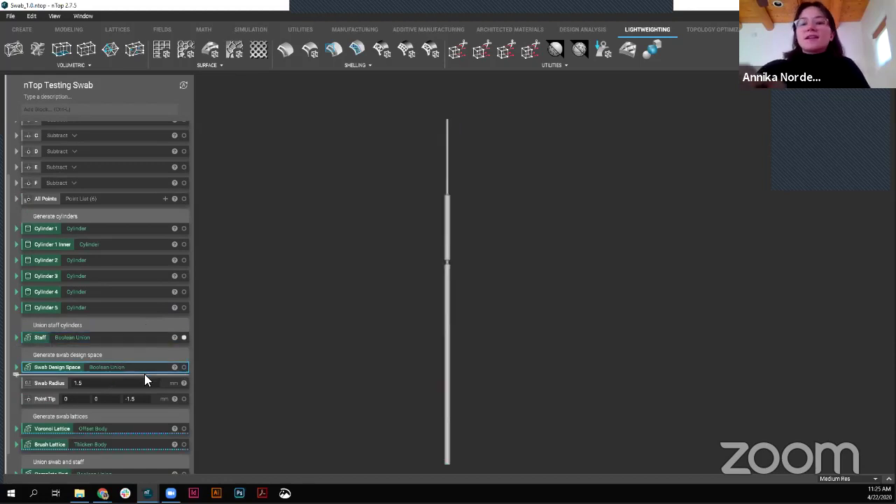
left_click(144, 371)
scroll(144, 374, "up", 2)
scroll(137, 422, "down", 3)
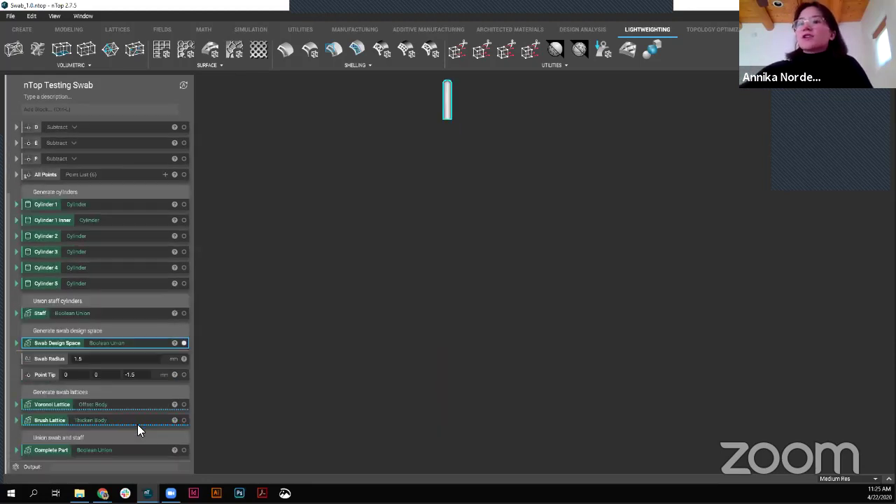
left_click(130, 451)
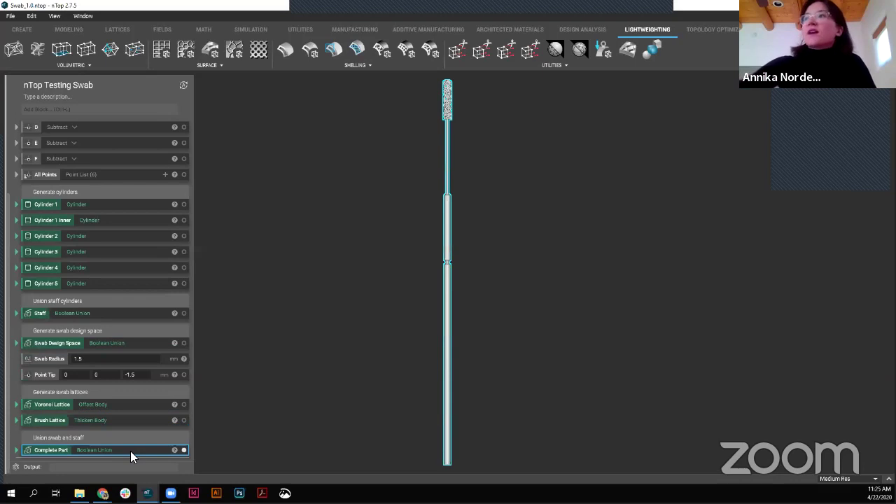
left_click(368, 396)
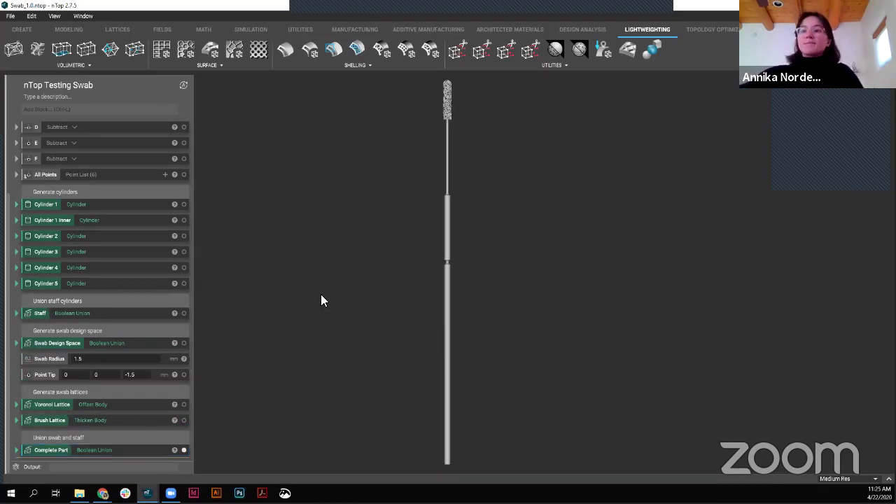